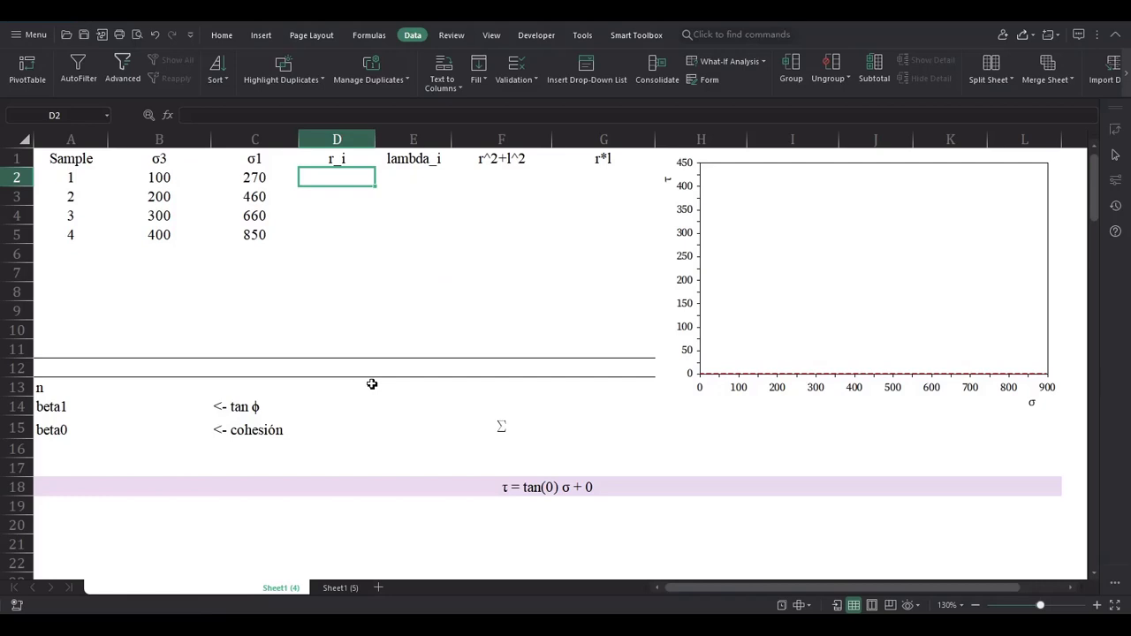
Examine the β1 and β0 equations below the table against the σ3 and σ1 sample data
scroll(378, 380, "down", 1)
scroll(383, 375, "up", 1)
scroll(386, 369, "down", 3)
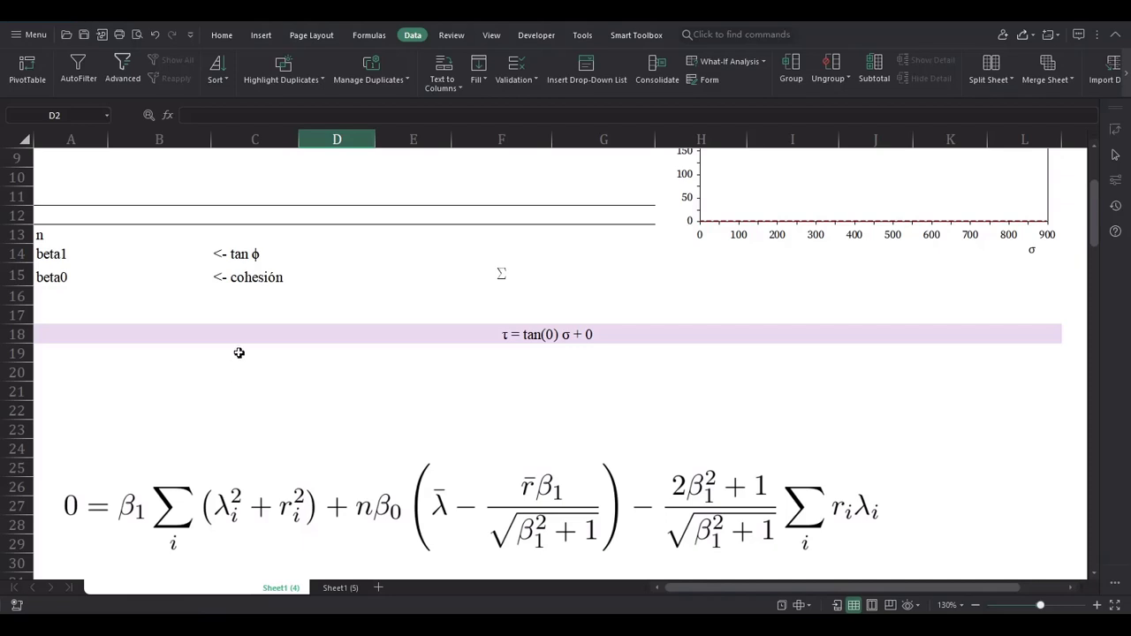
scroll(240, 353, "up", 3)
left_click(192, 426)
left_click(192, 370)
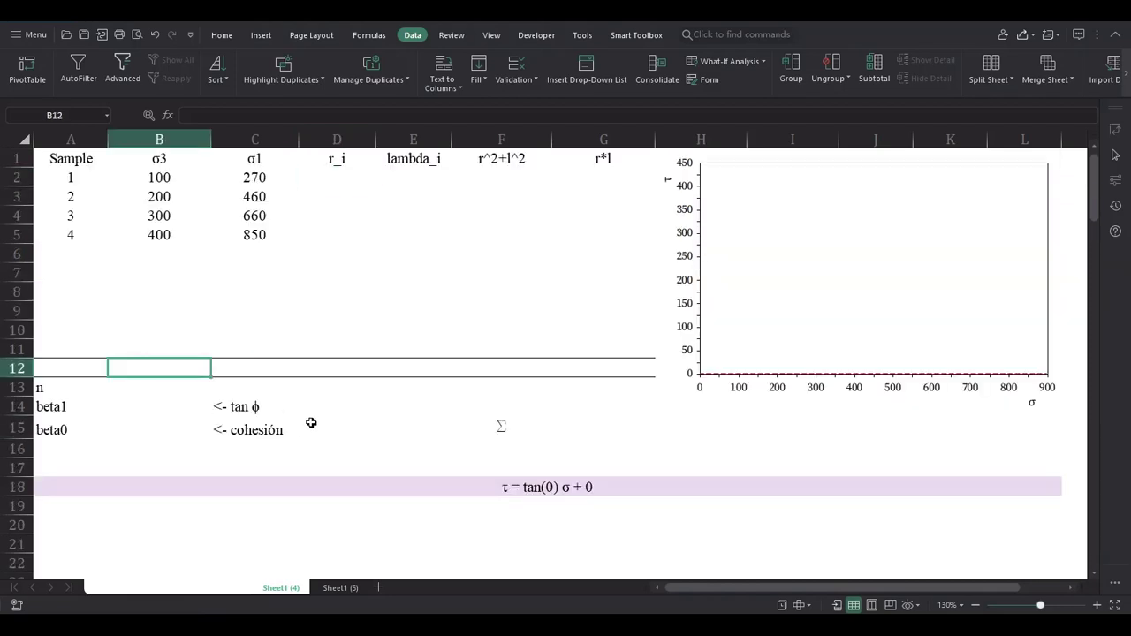
scroll(310, 422, "down", 3)
scroll(389, 428, "down", 3)
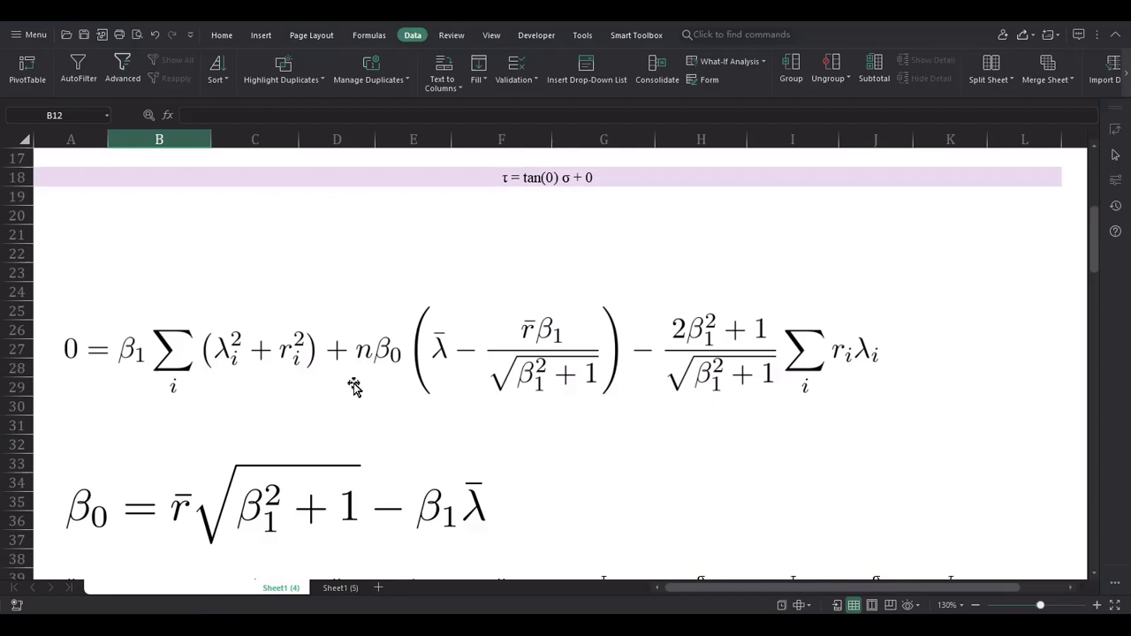
scroll(353, 380, "up", 5)
left_click_drag(140, 183, 235, 256)
scroll(321, 391, "down", 4)
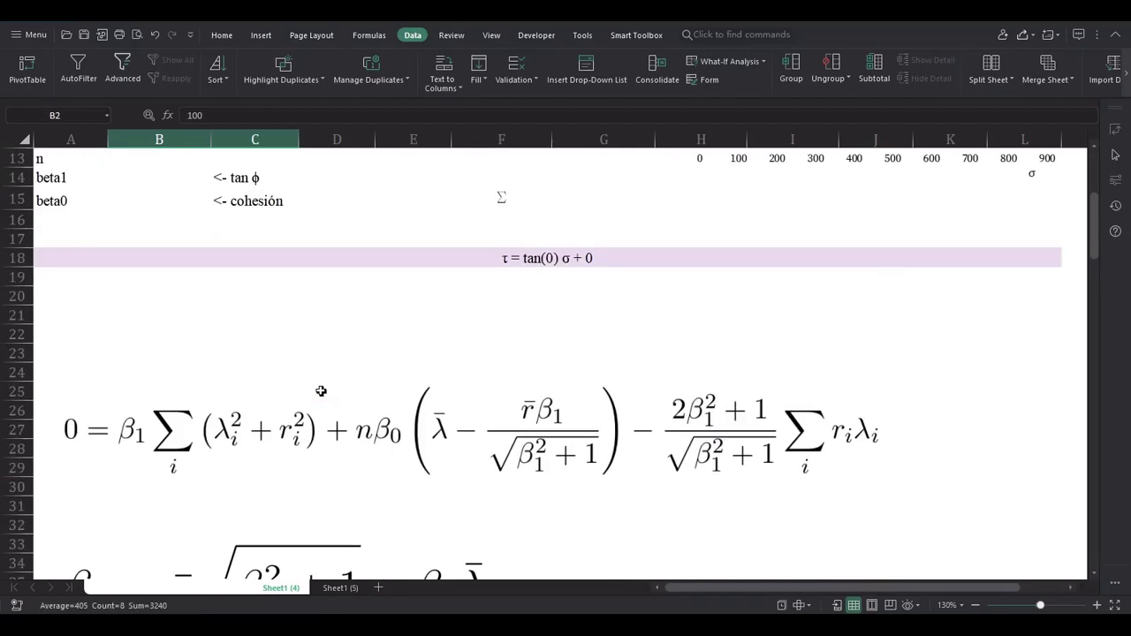
scroll(377, 452, "down", 2)
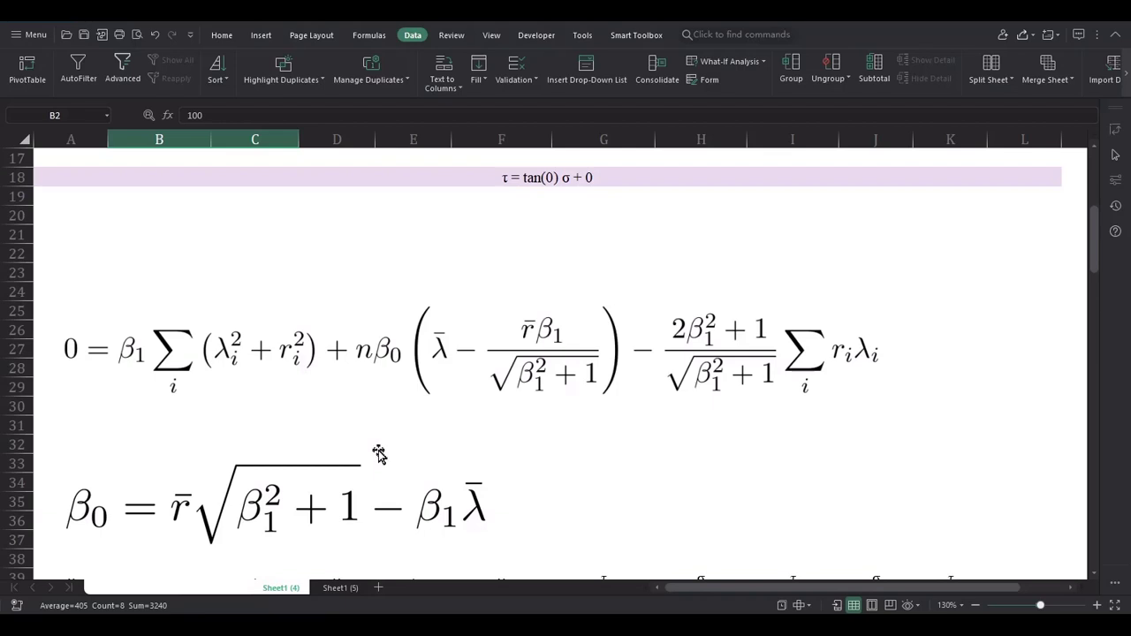
scroll(378, 451, "down", 1)
scroll(380, 447, "up", 1)
scroll(443, 435, "up", 5)
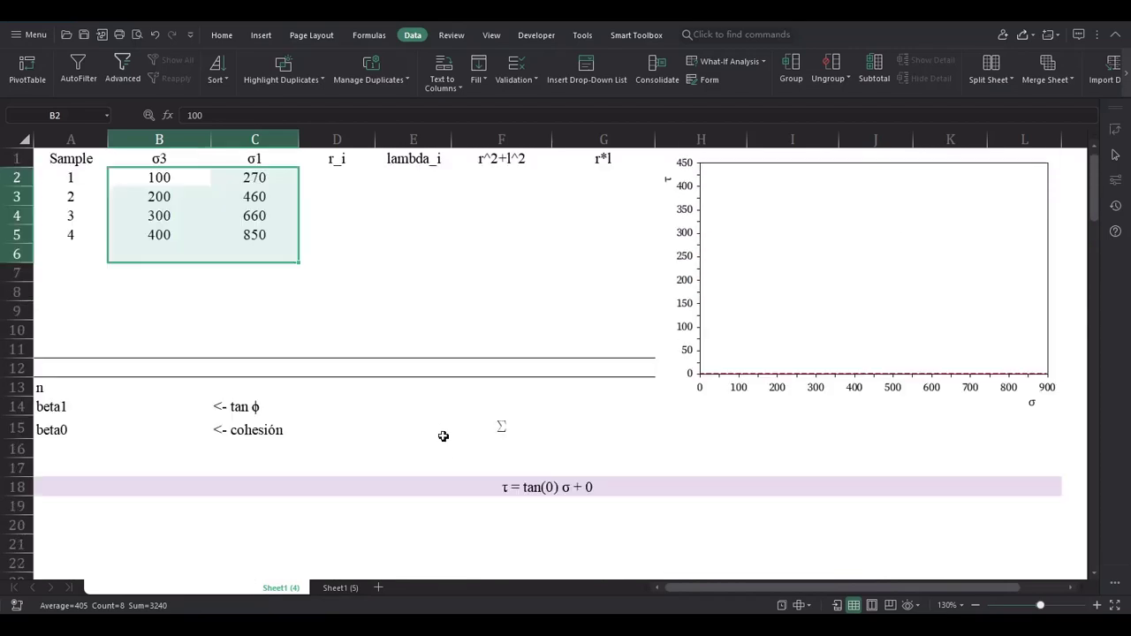
Extend the column headers in D1 and E1 to read "r_i=q" and "lambda_i=p"
double_click(359, 162)
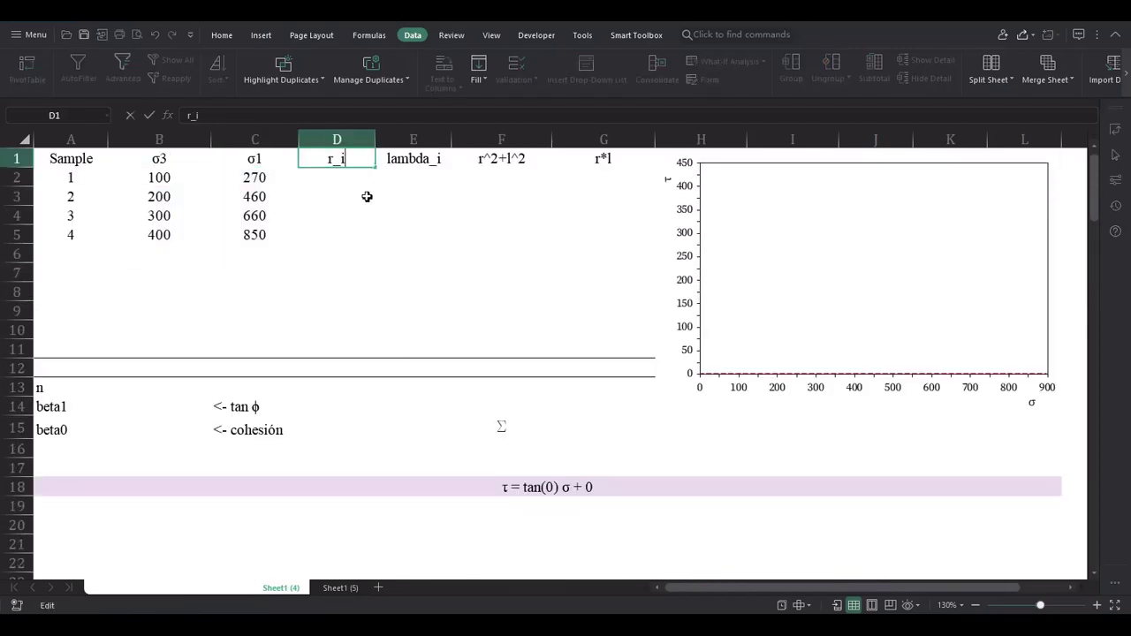
type("=q")
key("Tab")
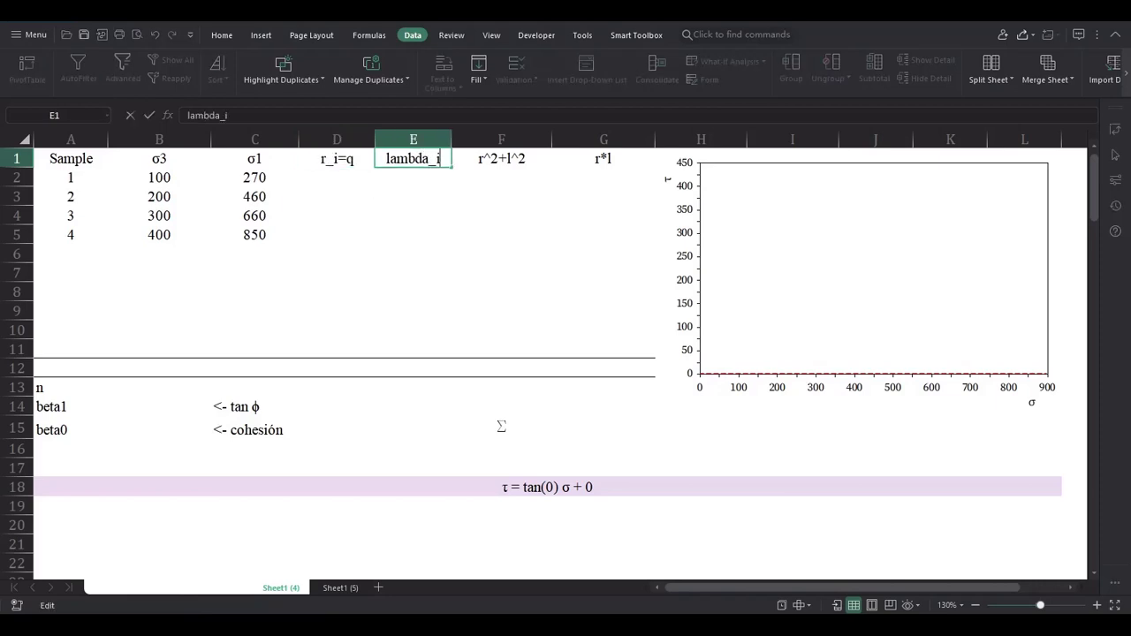
type("=p")
key("Return")
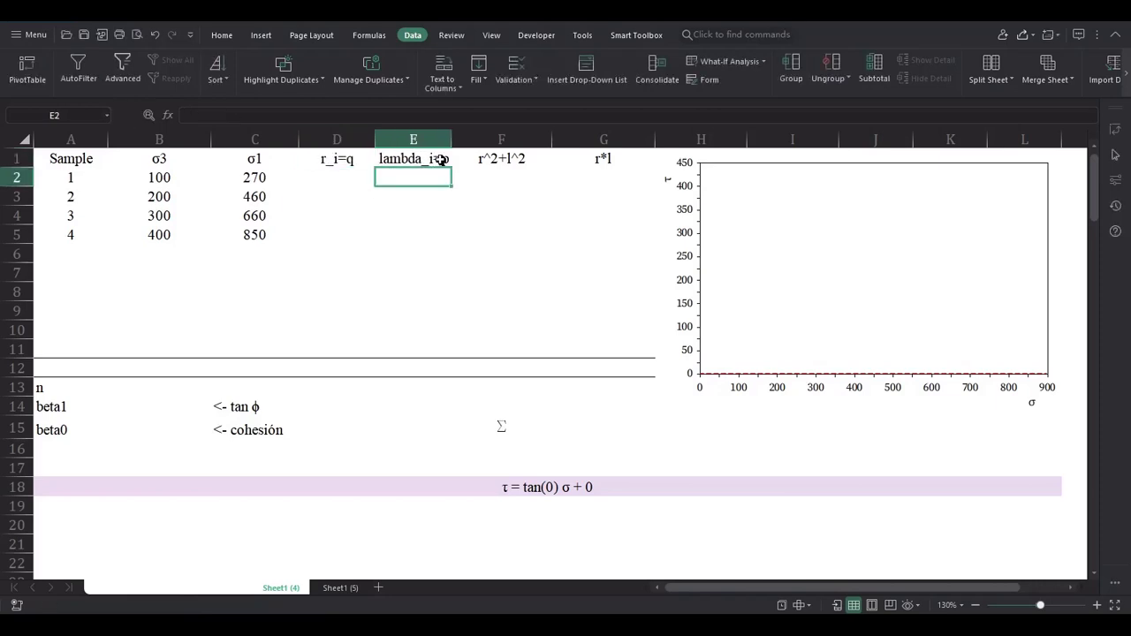
Enter the formula +(C2-B2)/2 in D2 to calculate r_i for sample 1
left_click(332, 173)
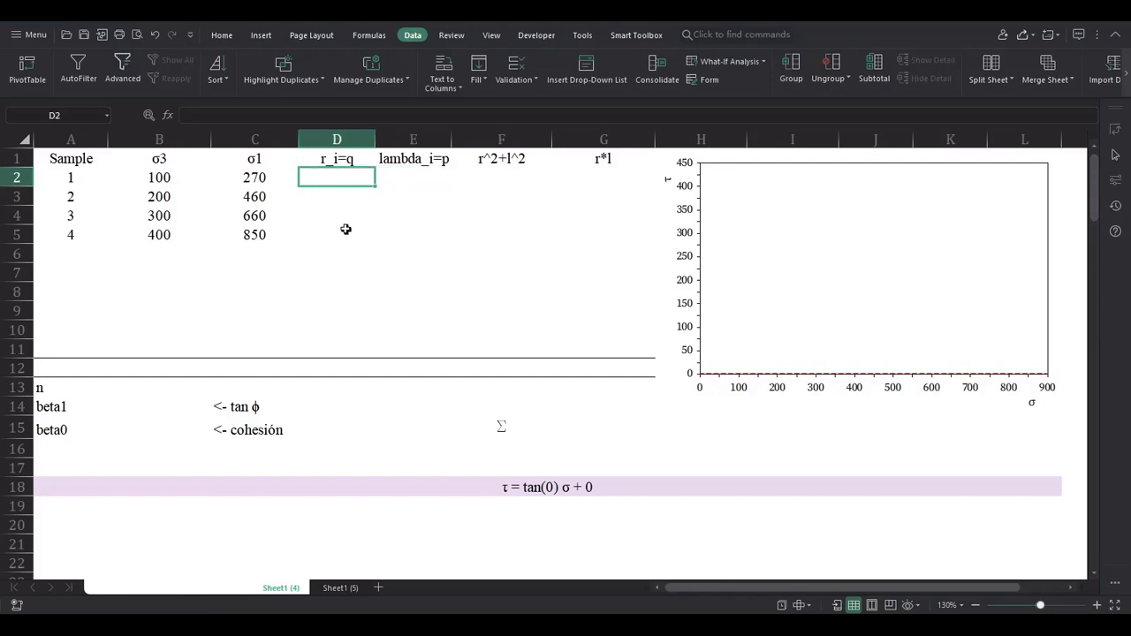
type("+(")
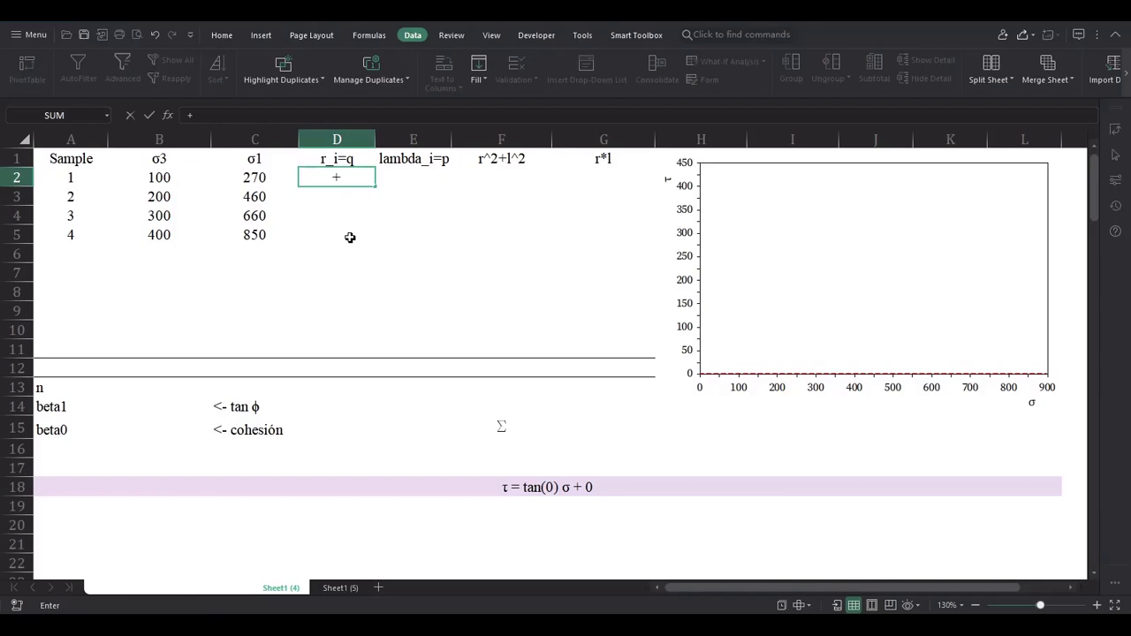
left_click(264, 177)
type("-")
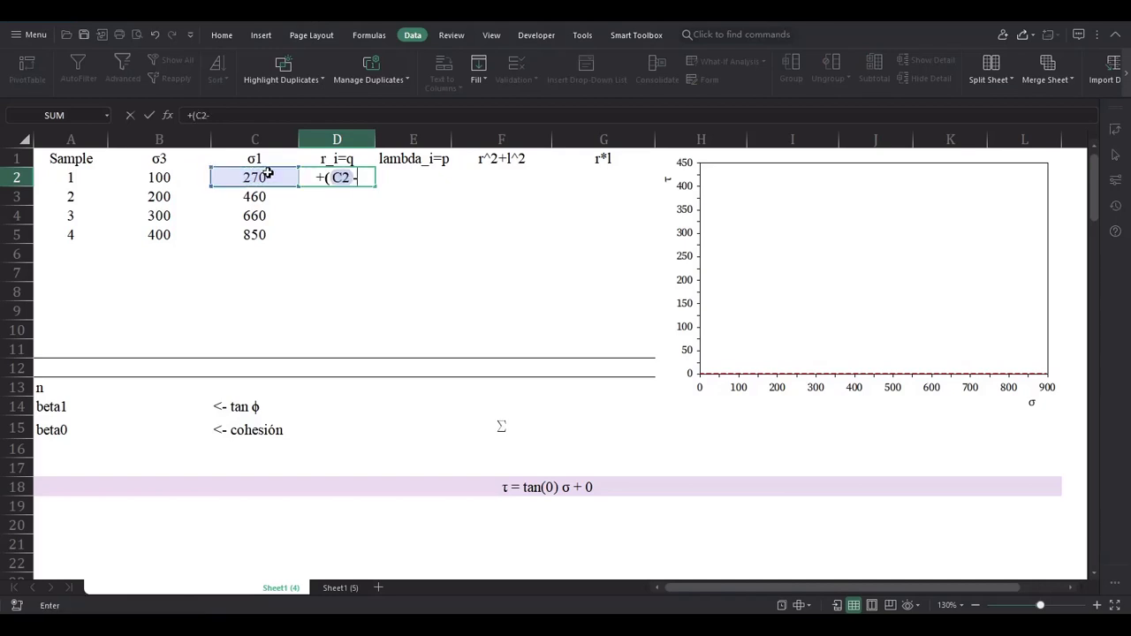
left_click(139, 180)
type(")/2")
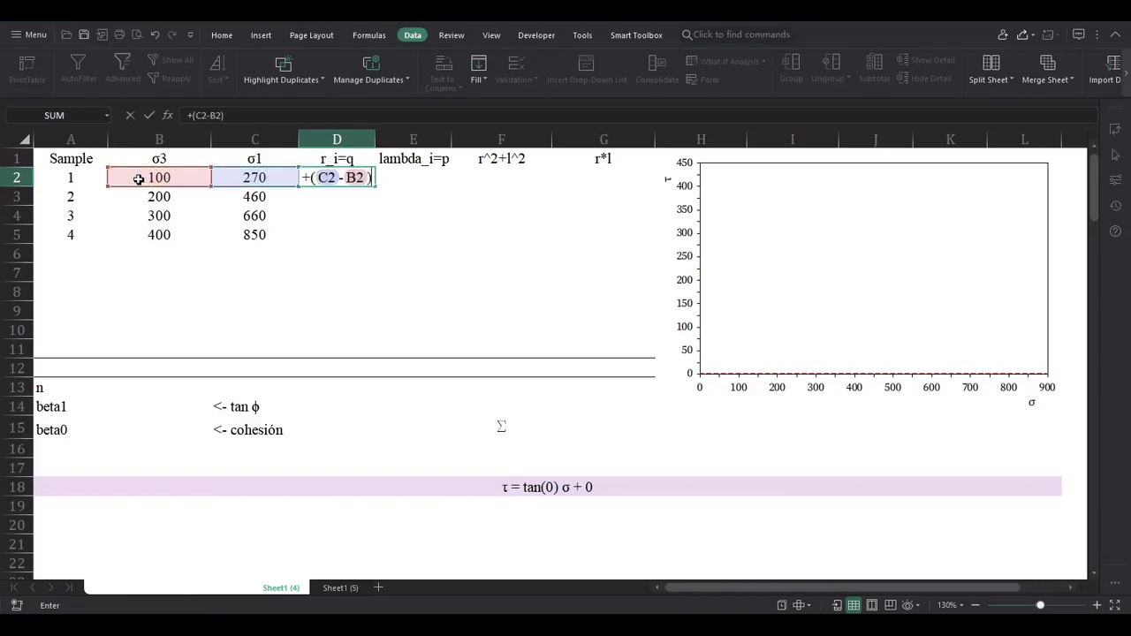
key("Return")
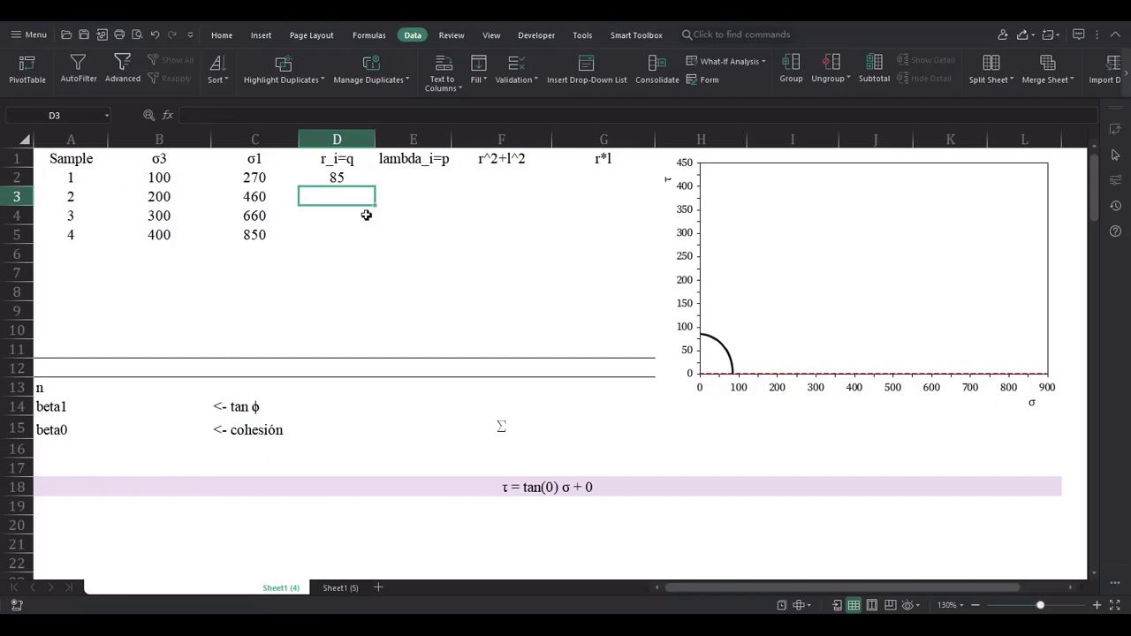
key("Up")
key("Left")
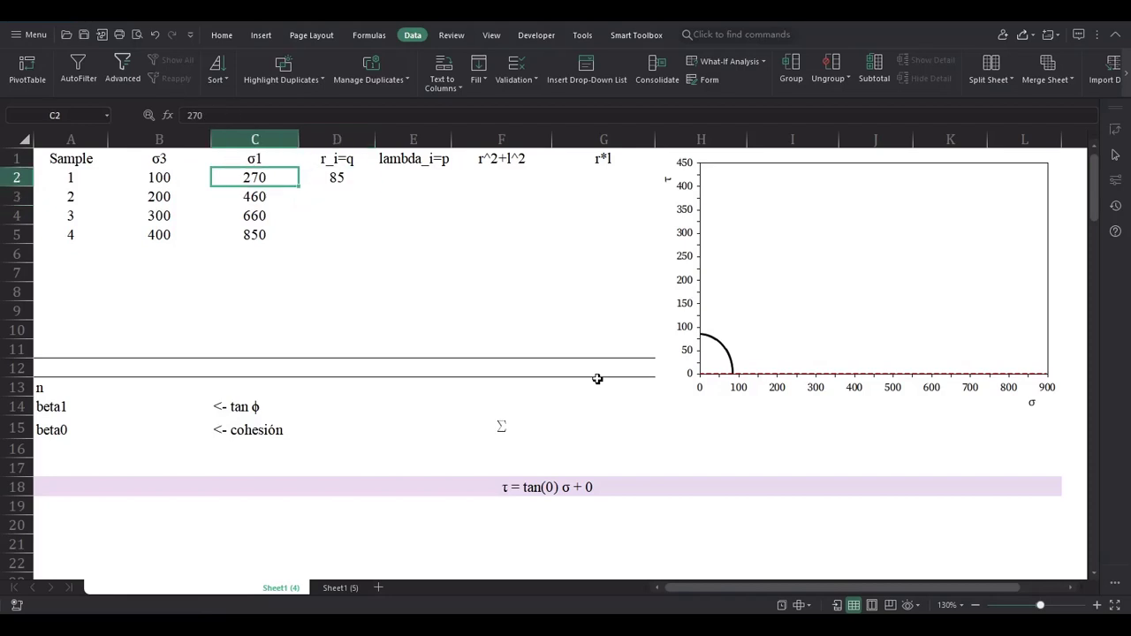
key("Right")
key("Down")
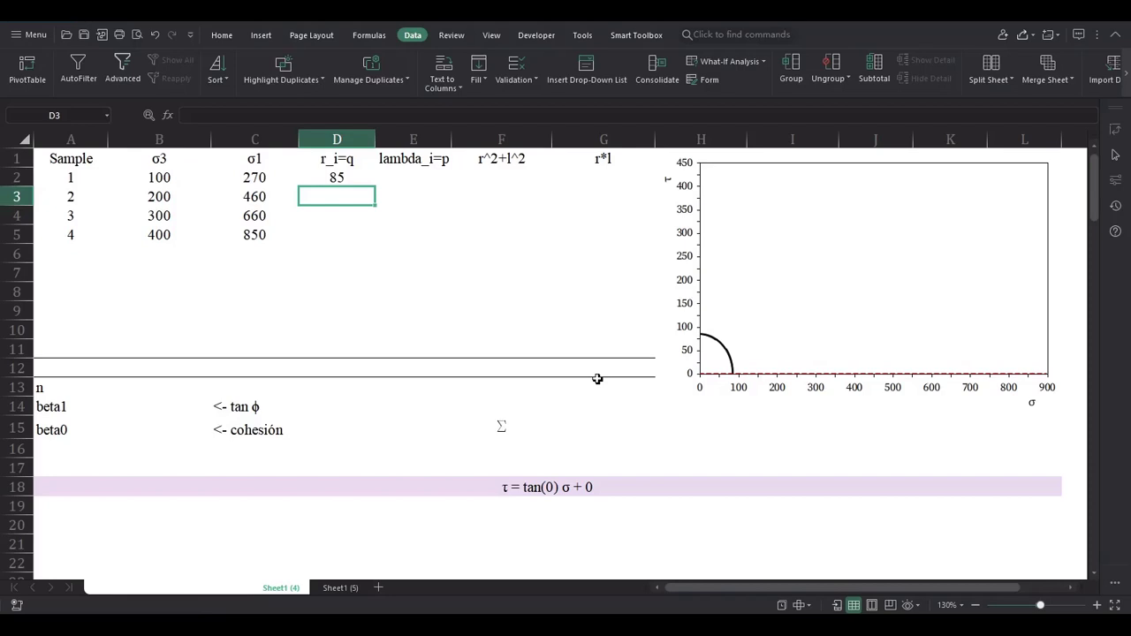
type("+")
scroll(200, 171, "down", 1)
scroll(221, 220, "up", 1)
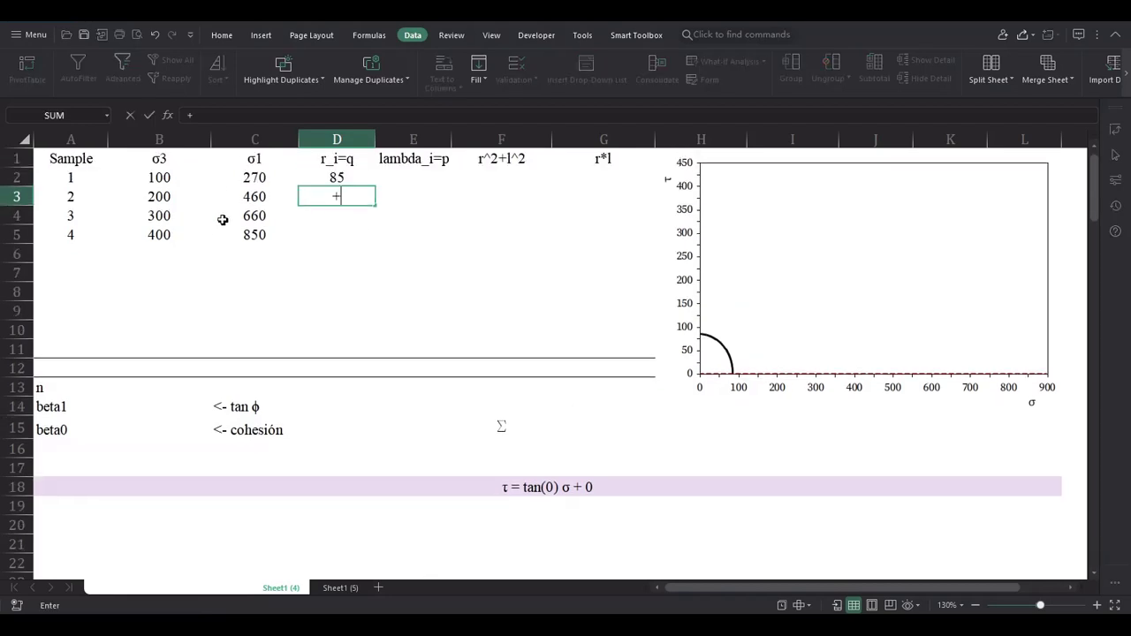
left_click(180, 197)
key("Escape")
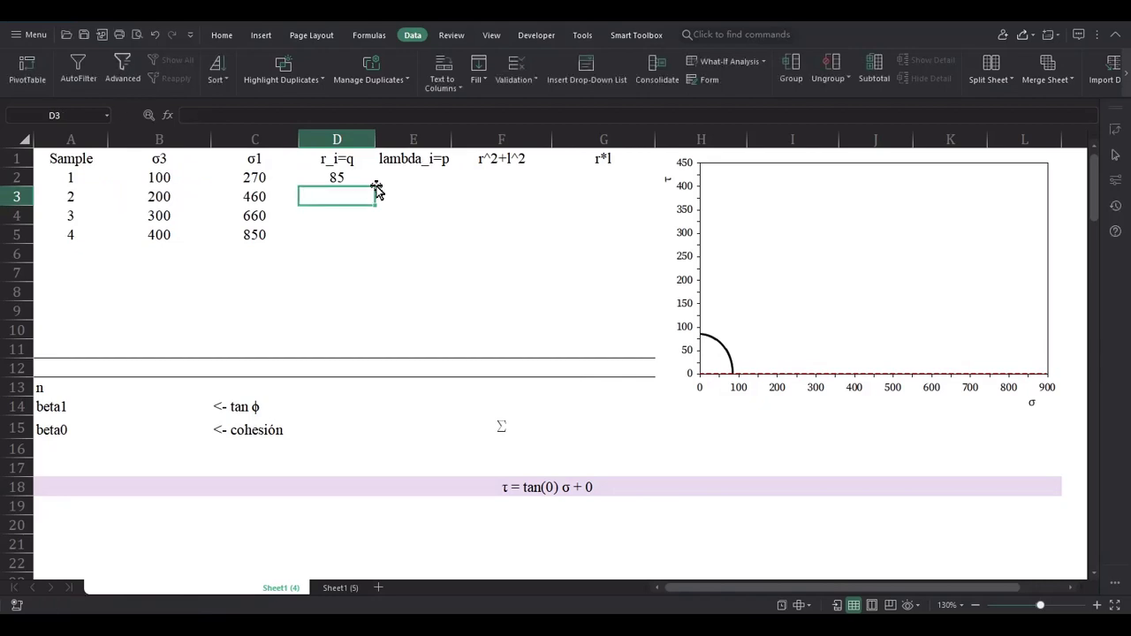
Fill the r_i formula from D2 down through D5 for the remaining samples
left_click(376, 189)
left_click(372, 183)
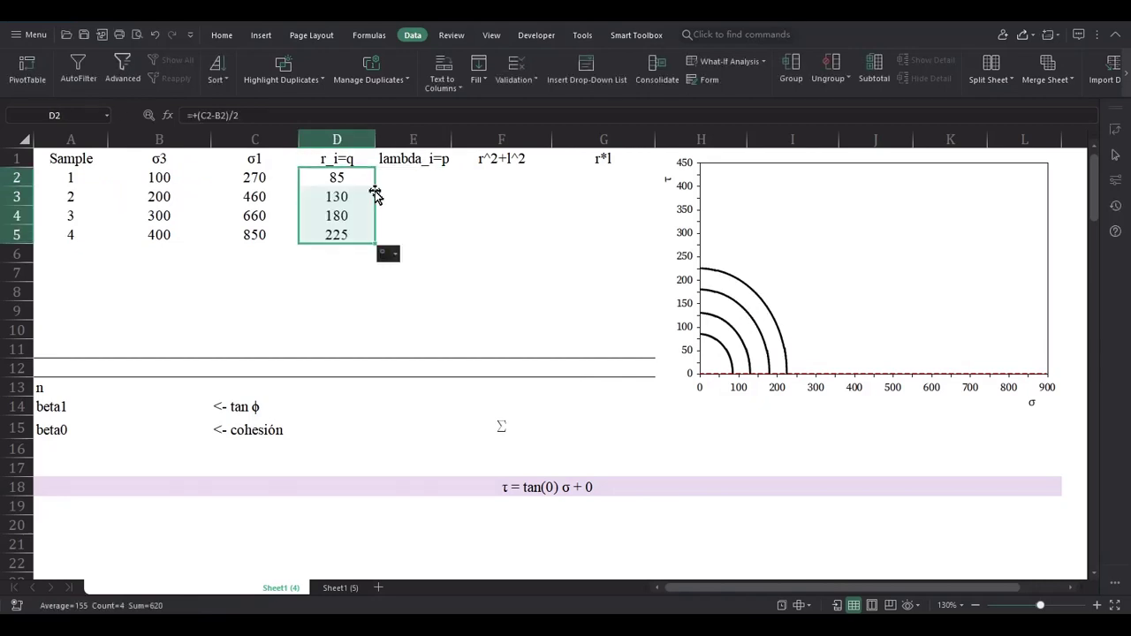
Calculate lambda_i in E2 with +AVERAGE(B2:C2) and fill the formula down through E5
left_click(412, 174)
type("+")
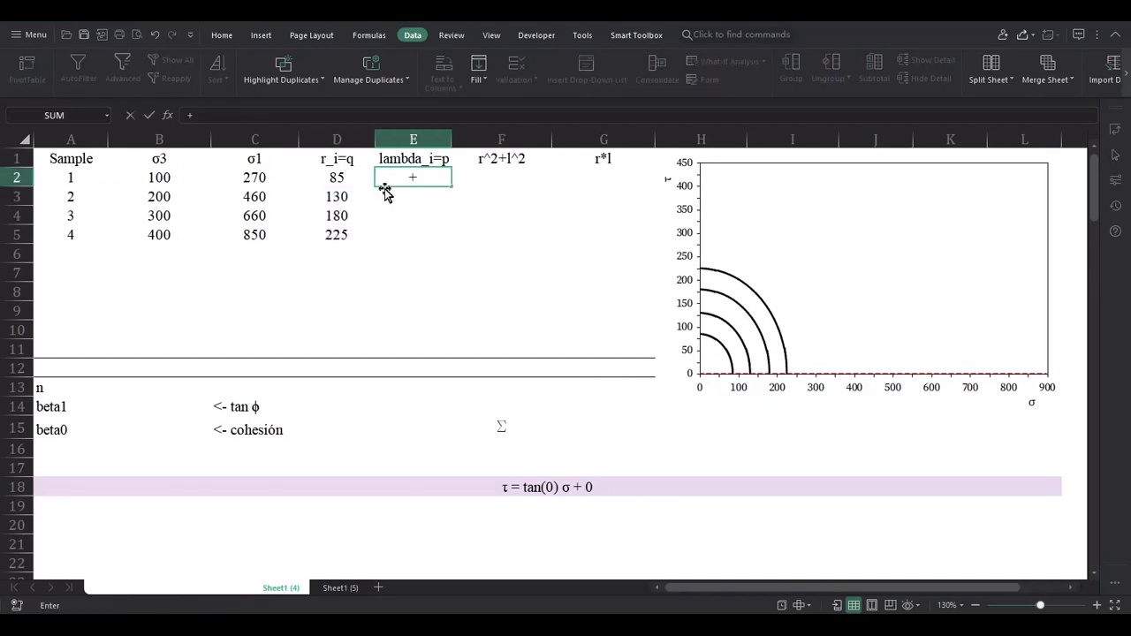
type("ave")
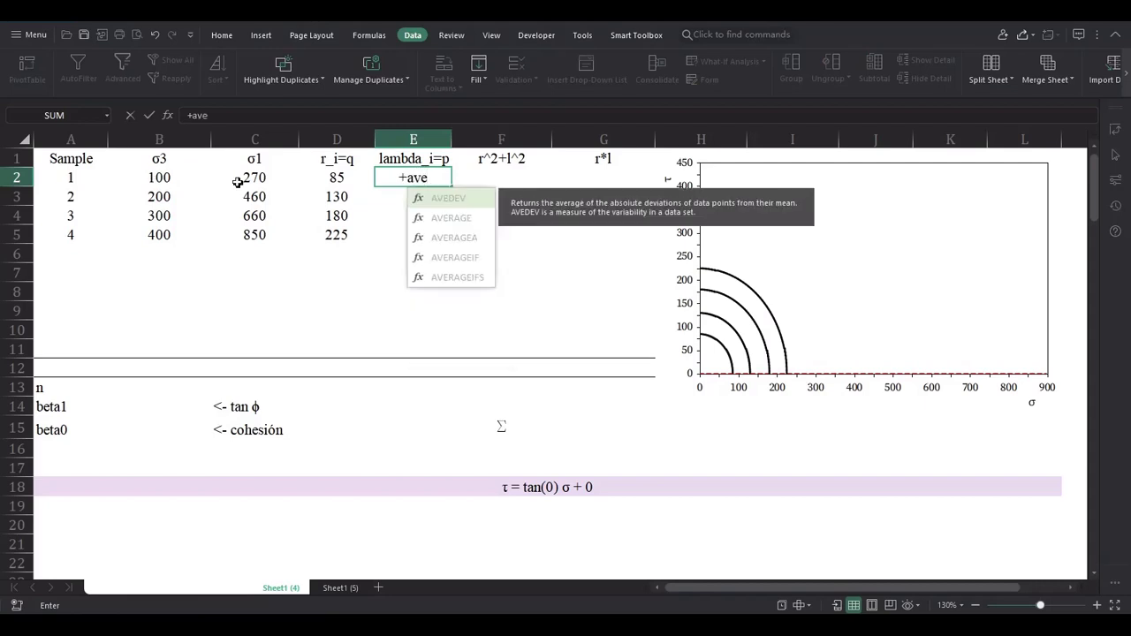
double_click(420, 209)
left_click_drag(189, 184, 239, 177)
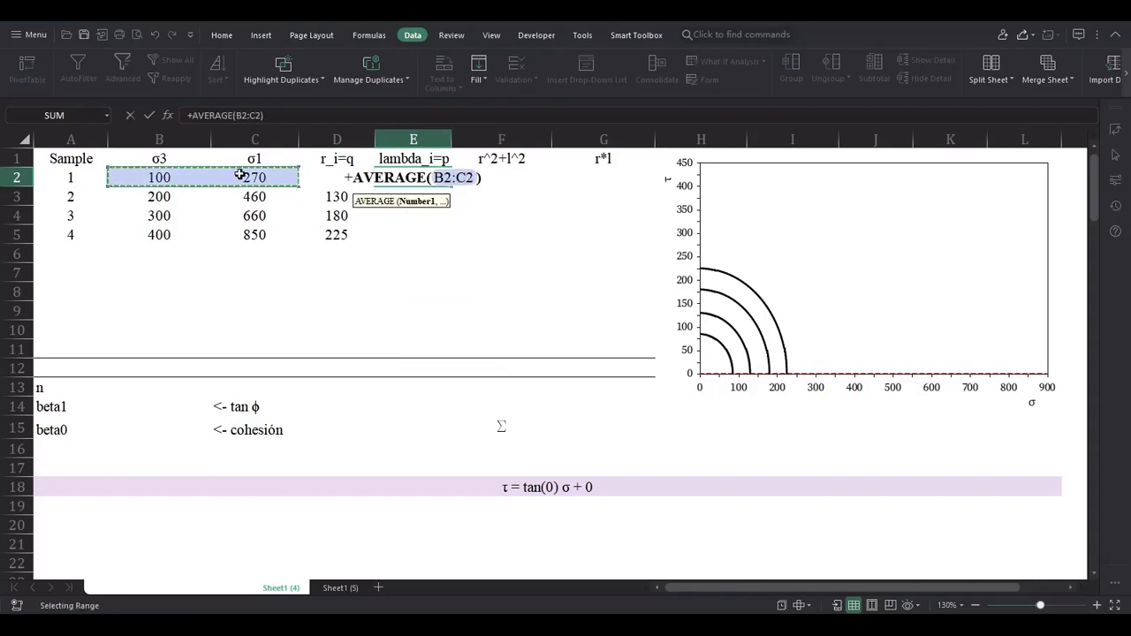
key("Return")
left_click(433, 185)
left_click_drag(452, 185, 452, 238)
left_click(422, 286)
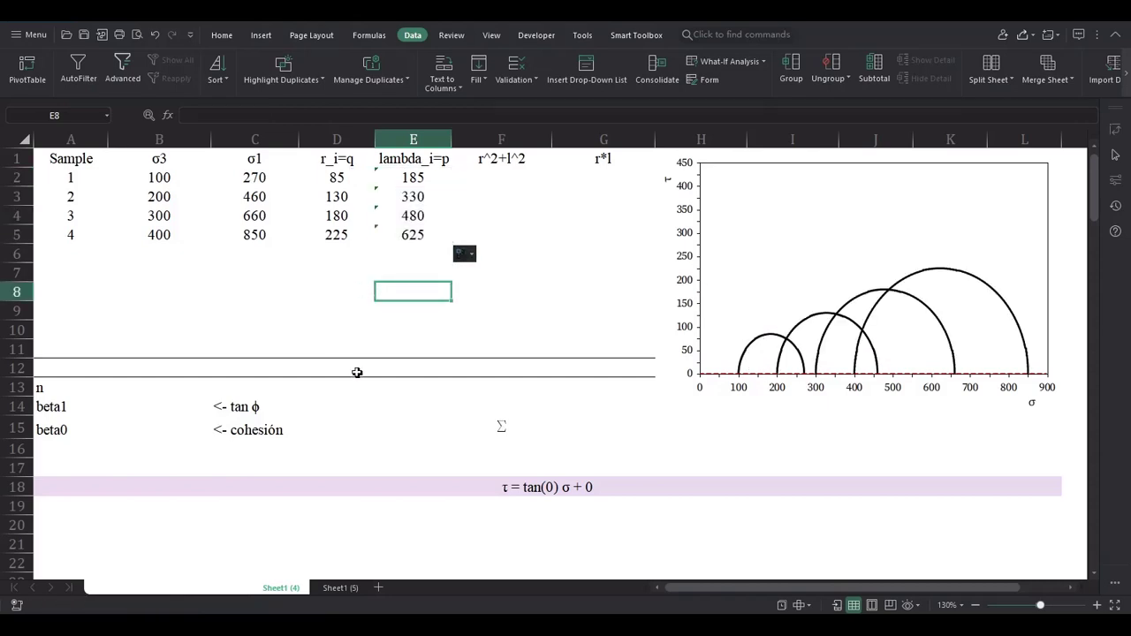
Average the r_i column in D12 and copy that formula across to E12 for lambda_i
left_click(356, 369)
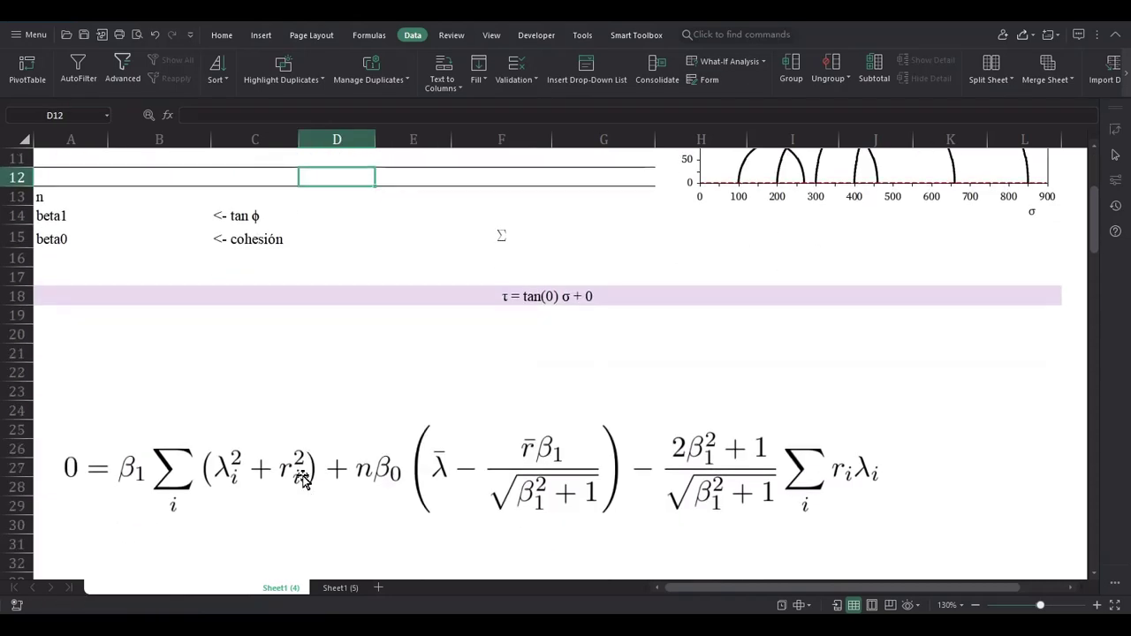
scroll(423, 527, "down", 5)
scroll(442, 522, "up", 5)
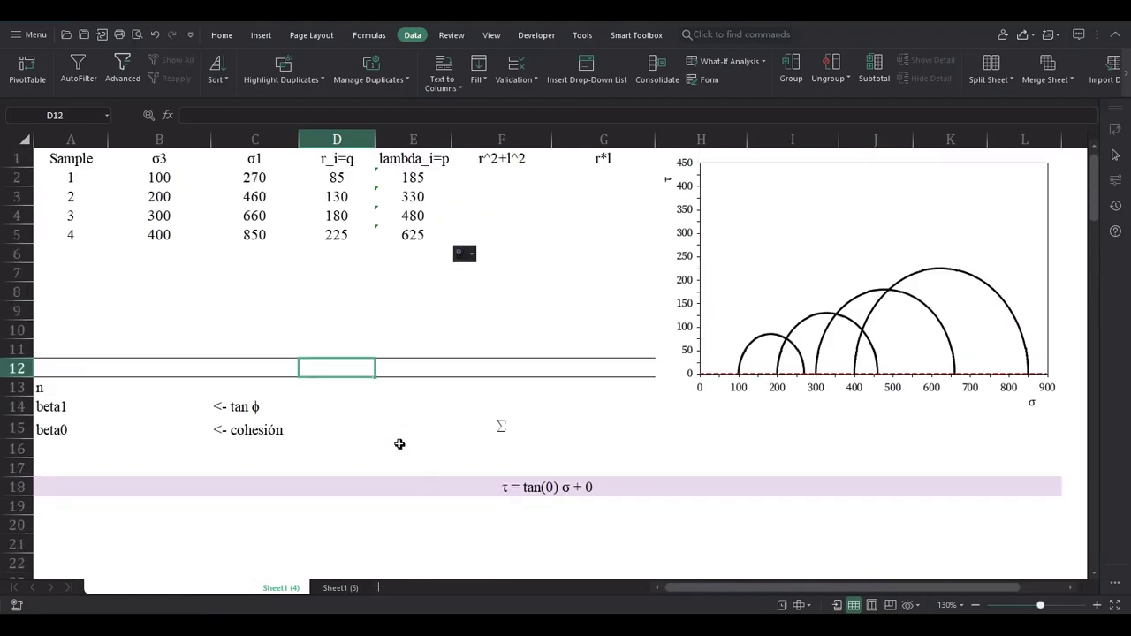
left_click(226, 37)
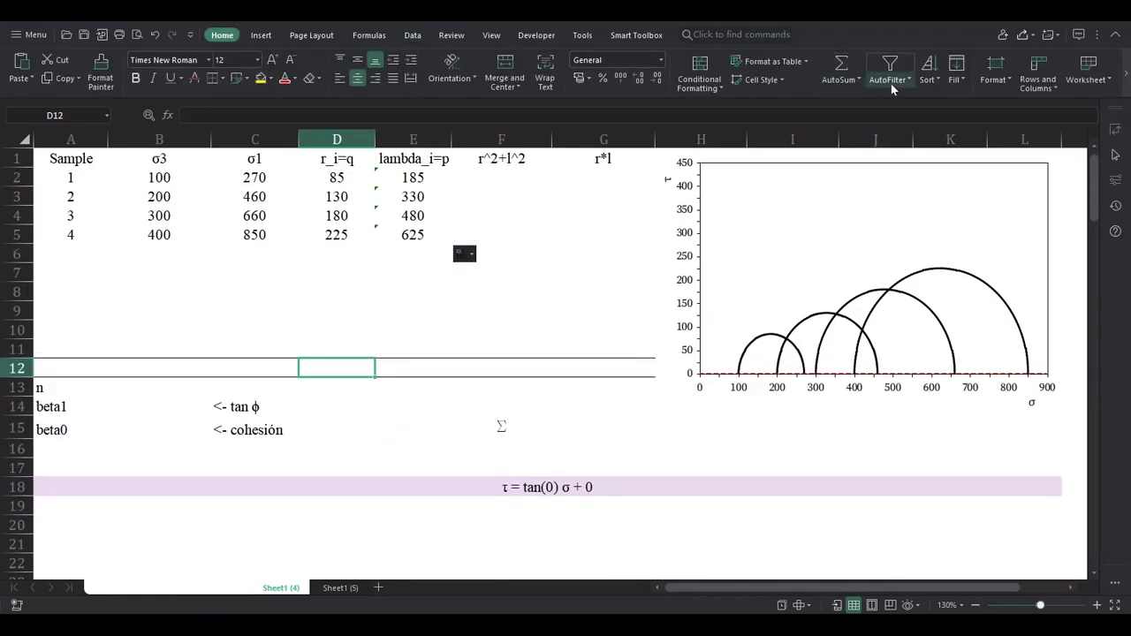
left_click(858, 80)
left_click(859, 124)
key("Return")
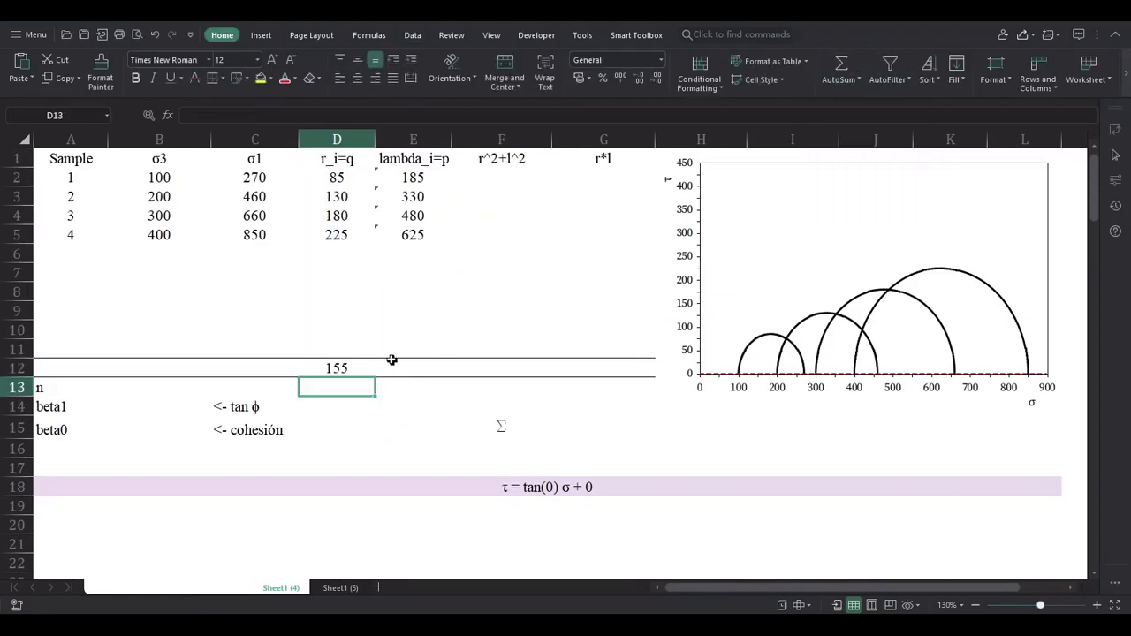
left_click_drag(375, 376, 446, 371)
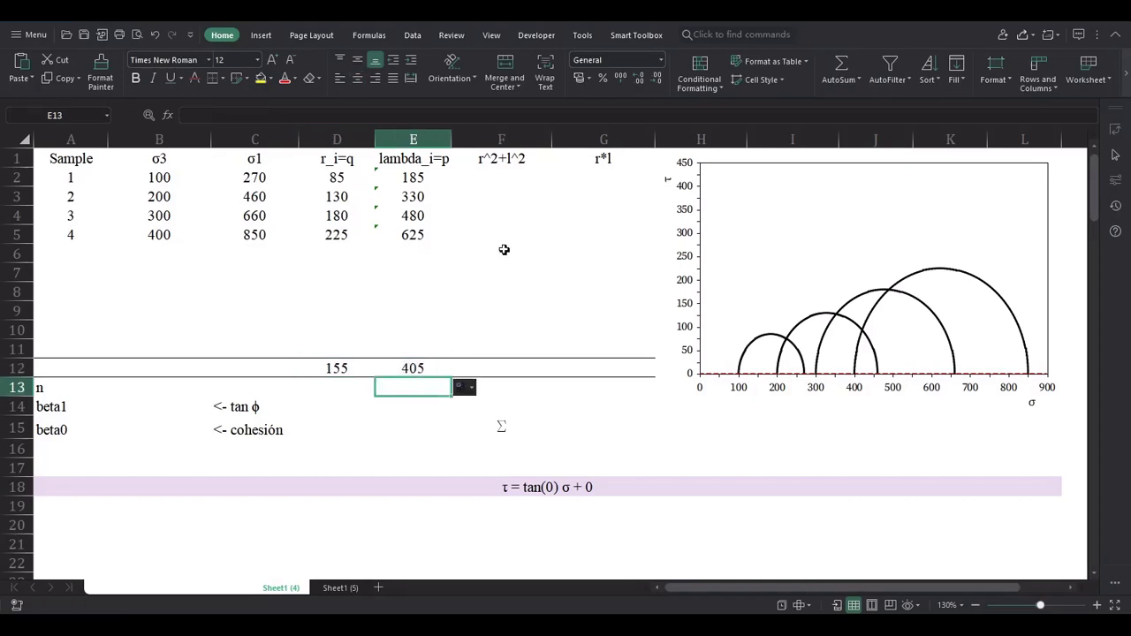
Enter +D2^2+E2^2 in F2 for the r^2+l^2 column and fill it down through F5
left_click(502, 177)
scroll(222, 396, "down", 4)
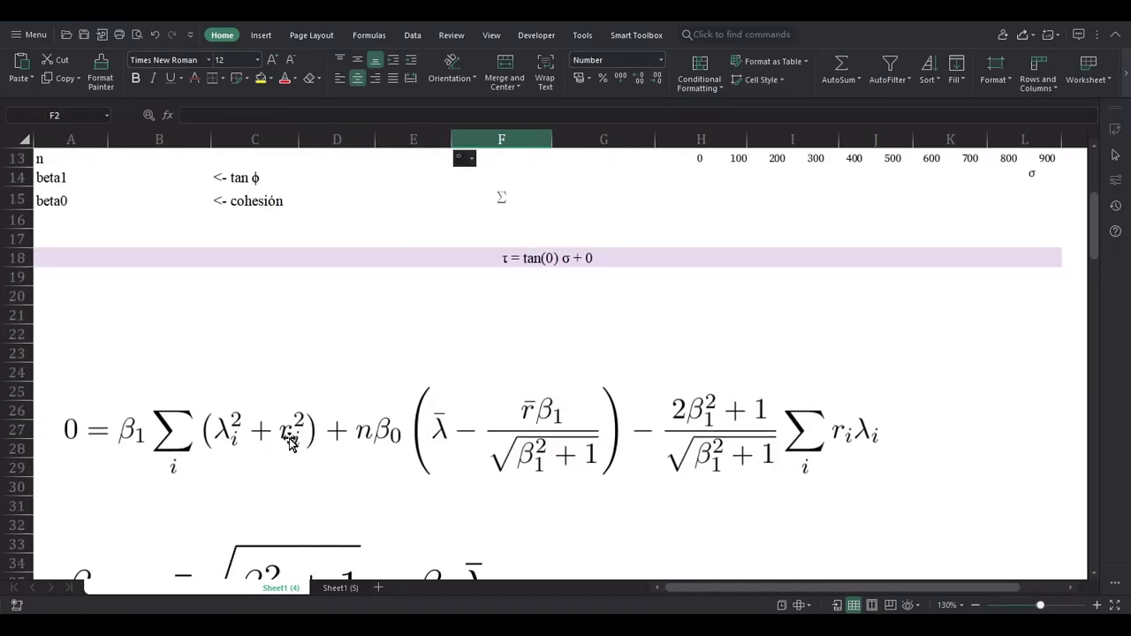
scroll(278, 456, "up", 4)
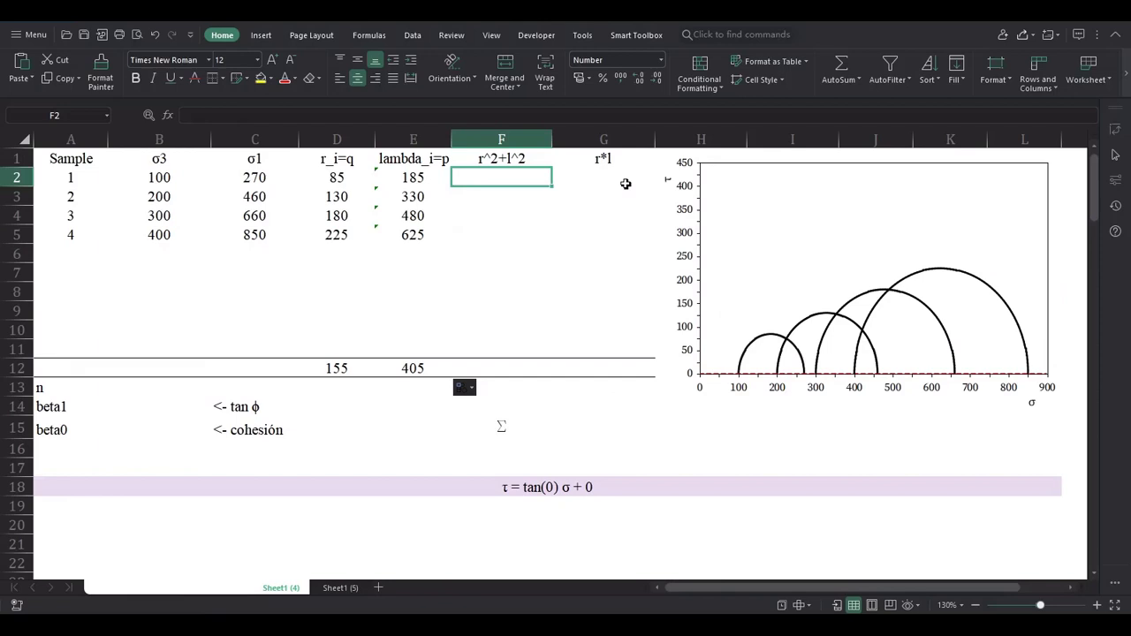
type("+")
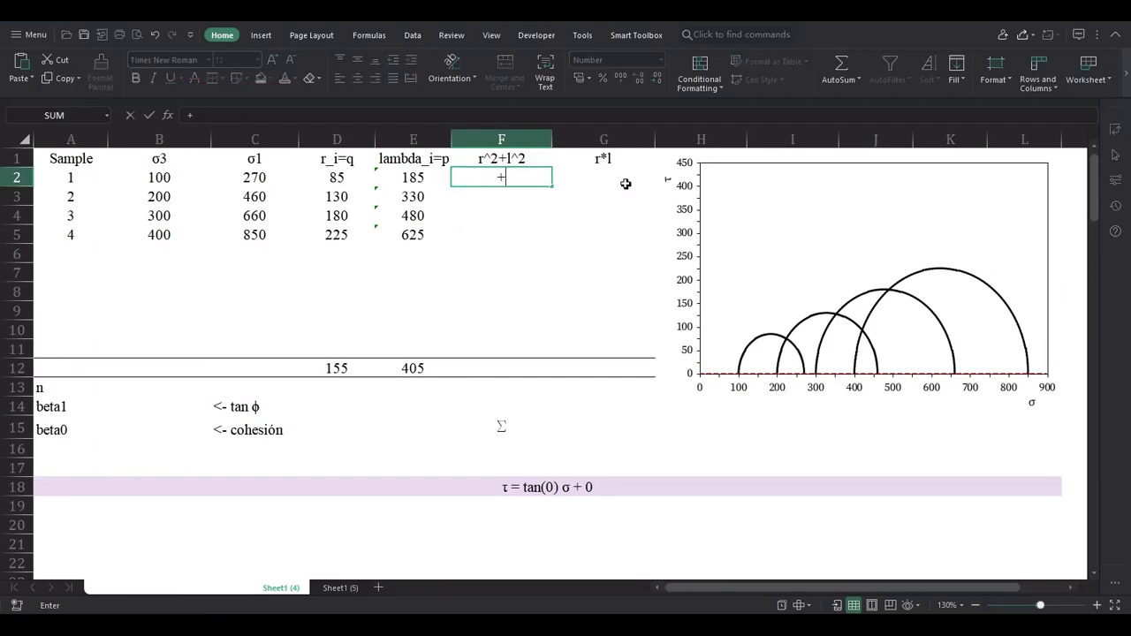
left_click(330, 172)
type("^2+")
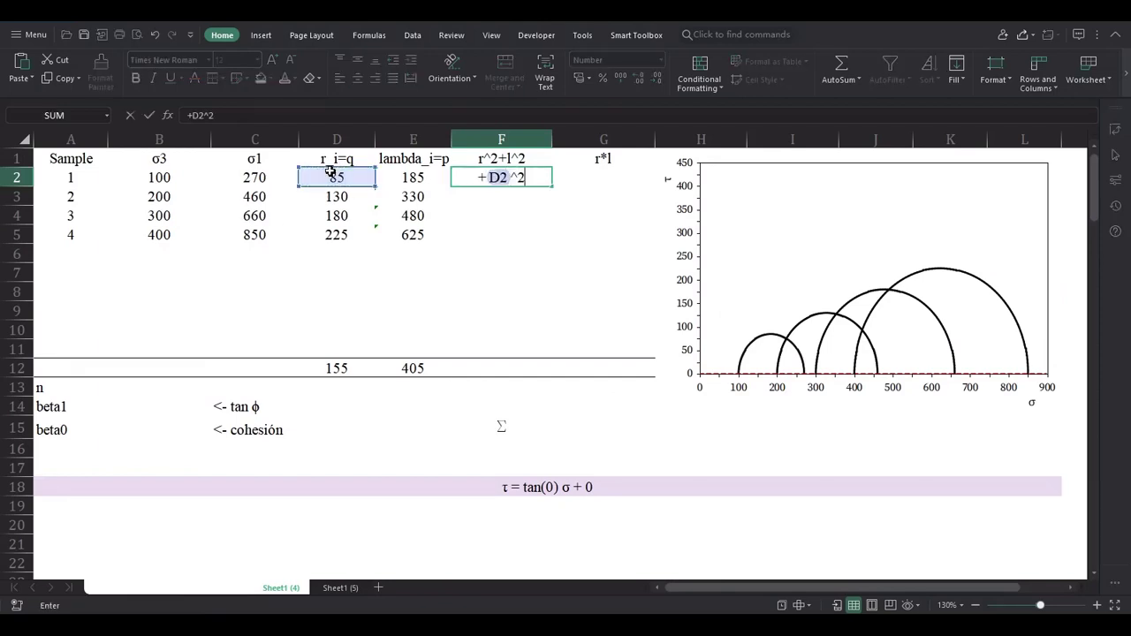
left_click(423, 177)
type("^2")
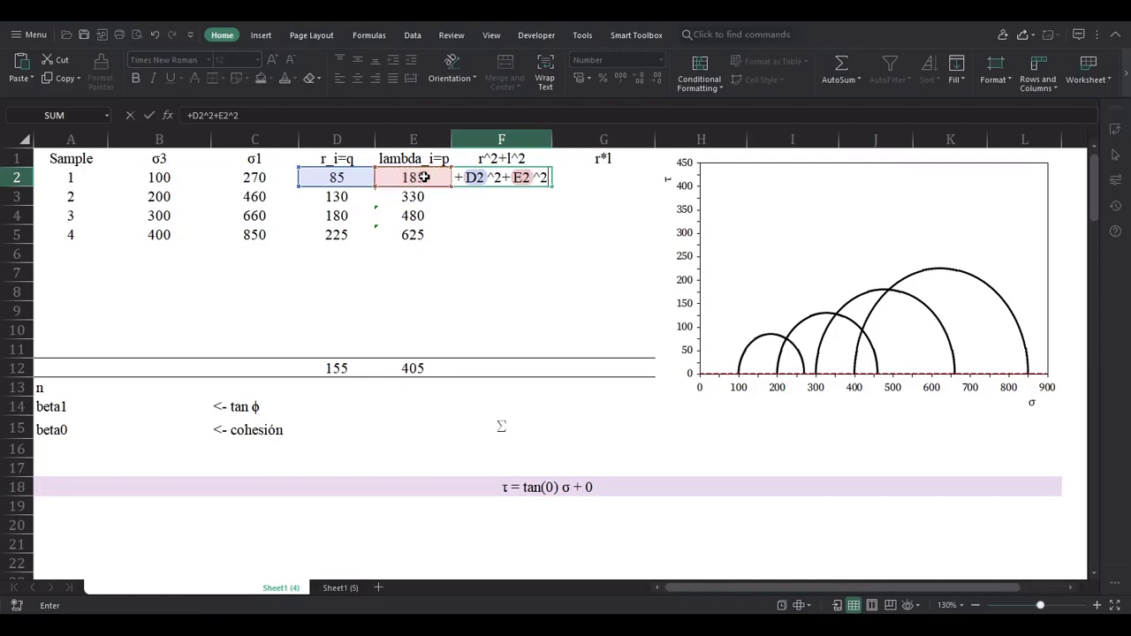
key("Return")
left_click(484, 180)
double_click(552, 187)
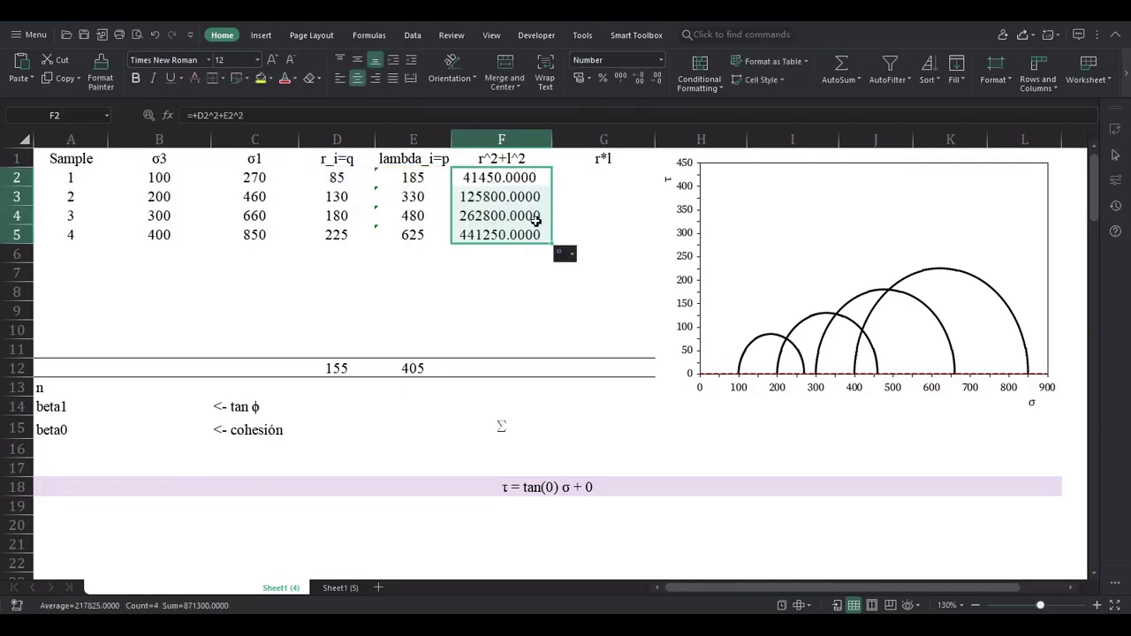
Sum the r^2+l^2 column in F12 with AutoSum
left_click(483, 368)
left_click(838, 68)
key("Return")
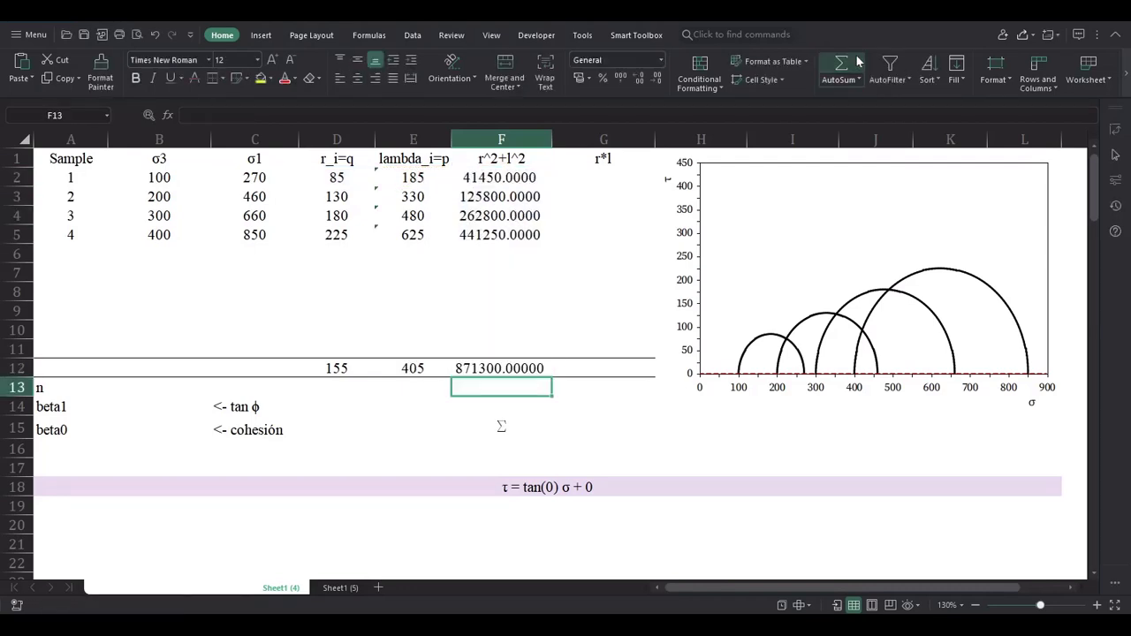
Enter +D2*E2 in G2 for the r*l column and fill the formula down through G5
left_click(604, 182)
scroll(765, 492, "down", 4)
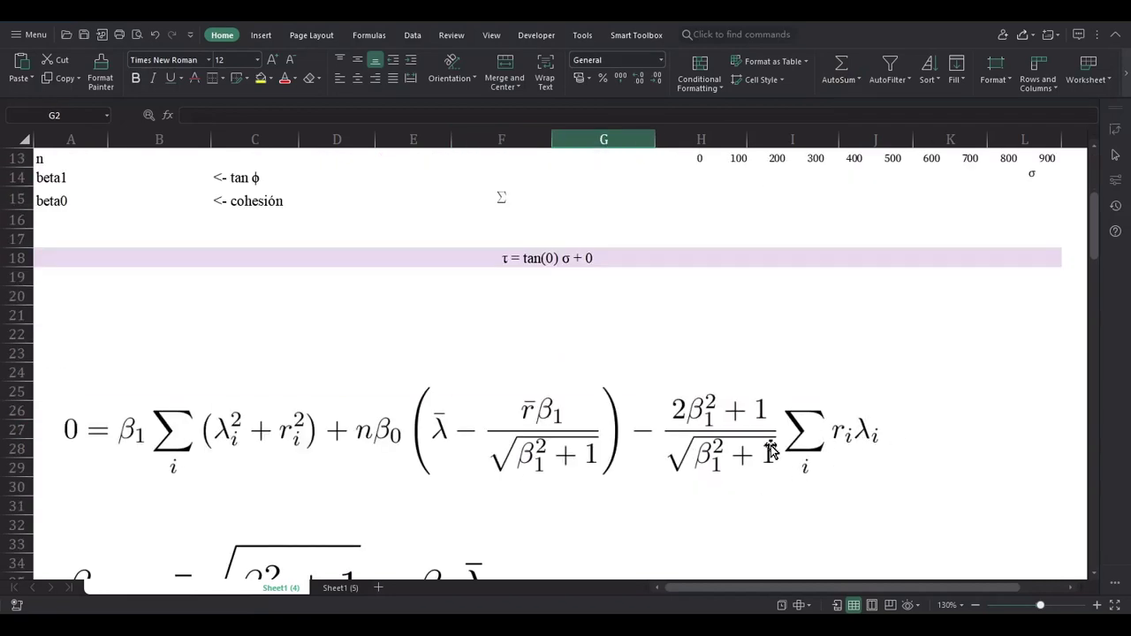
scroll(677, 442, "up", 4)
type("+")
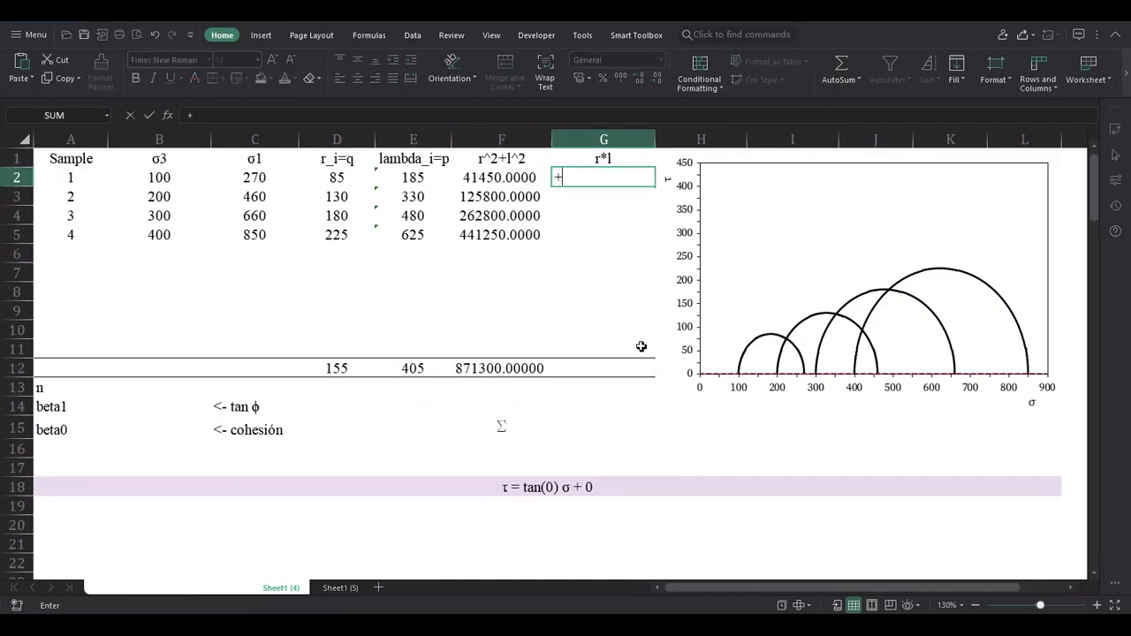
left_click(308, 174)
type("*")
left_click(404, 177)
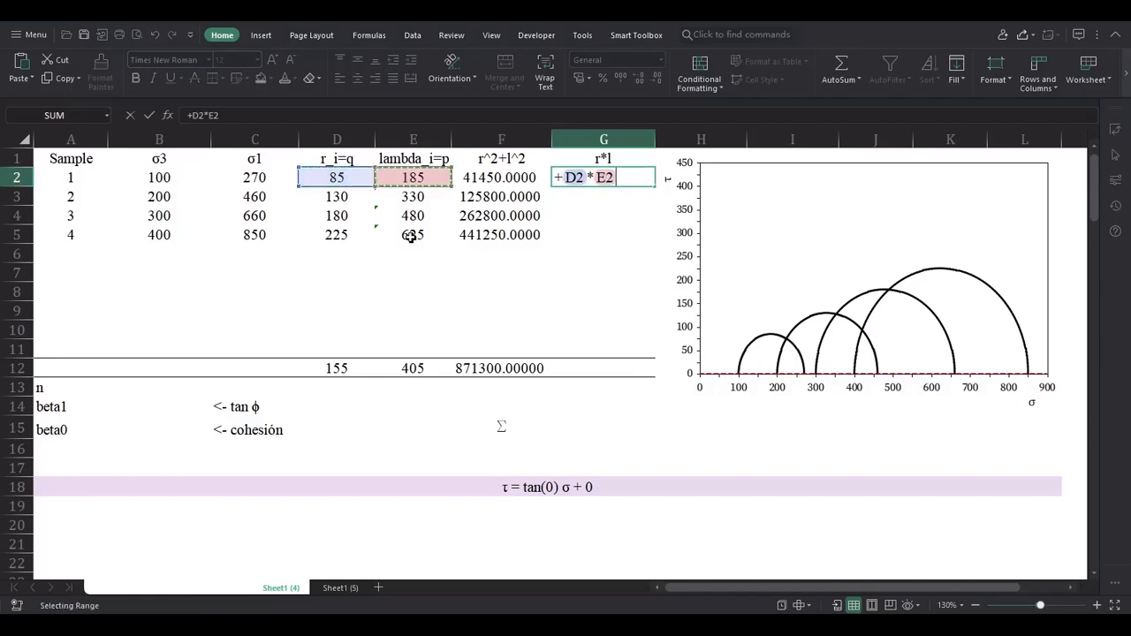
key("Return")
left_click(629, 178)
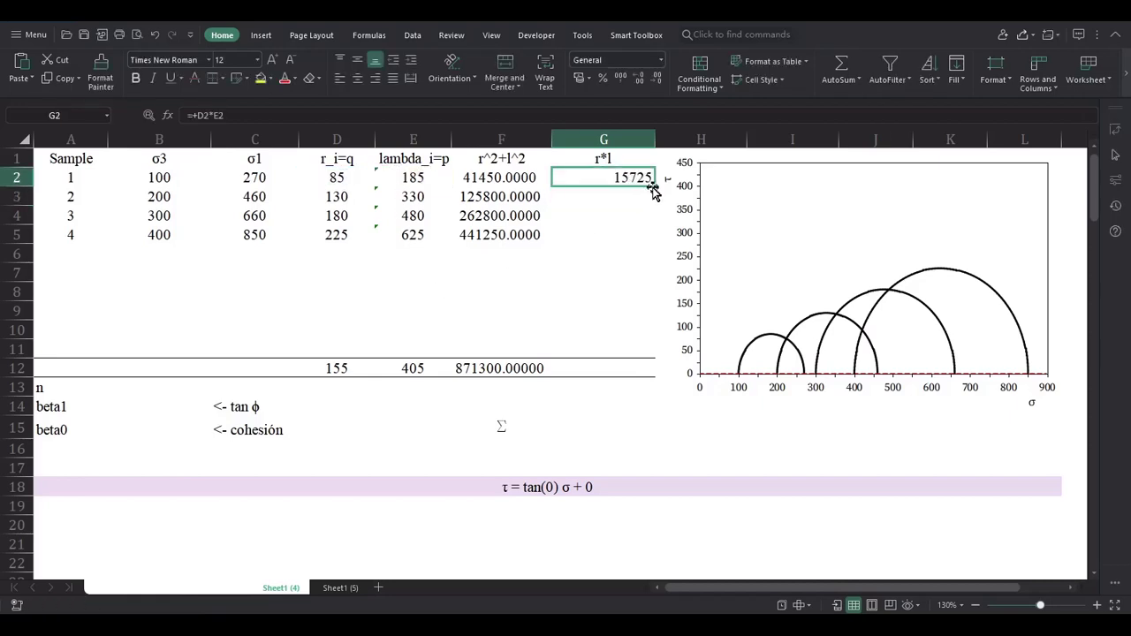
left_click_drag(654, 185, 652, 234)
Sum the r*l column in G12 with AutoSum
left_click(601, 368)
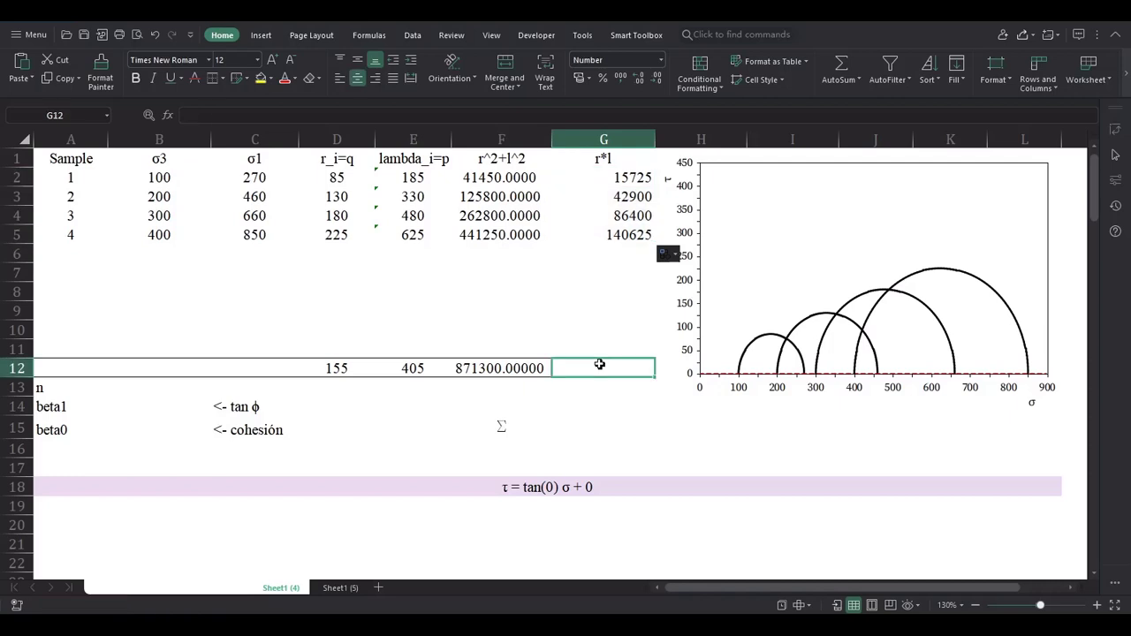
left_click(851, 64)
key("Return")
Enter 4 as the number of samples n in B13
left_click(151, 391)
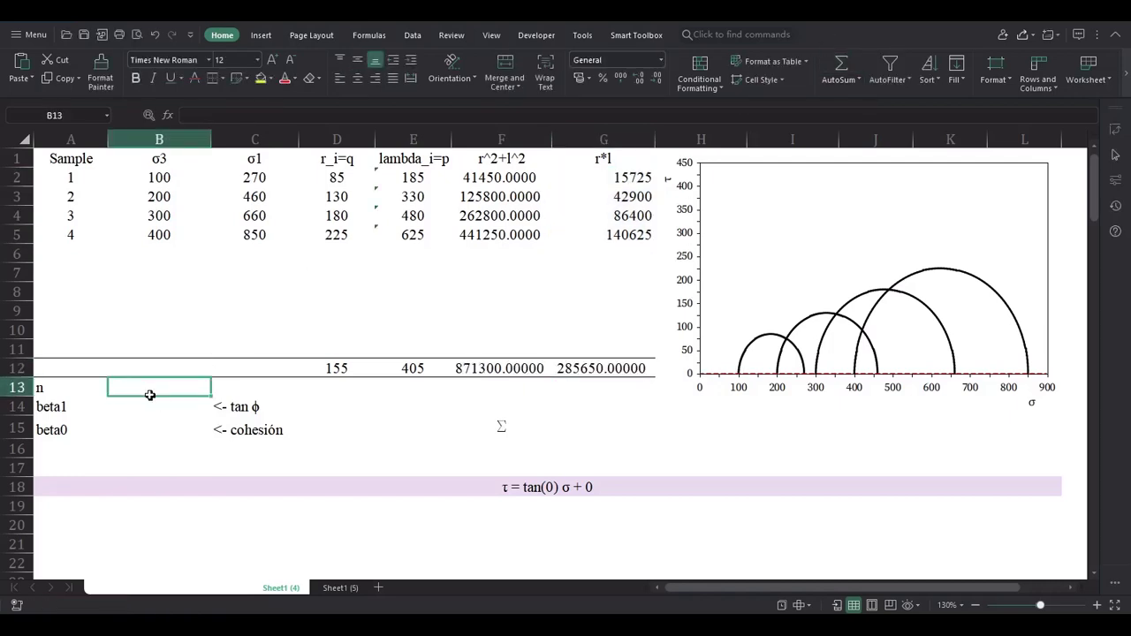
scroll(300, 481, "down", 3)
scroll(265, 429, "up", 3)
type("4")
key("Return")
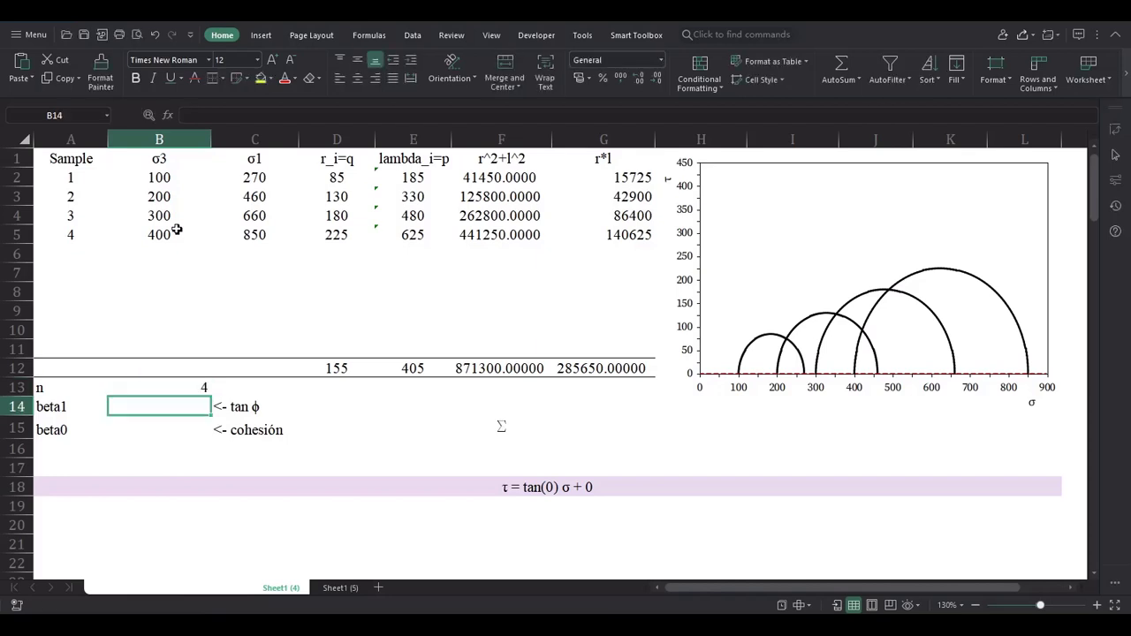
Replace the fixed n value in B13 with the formula +COUNT(B2:B5)
left_click(174, 391)
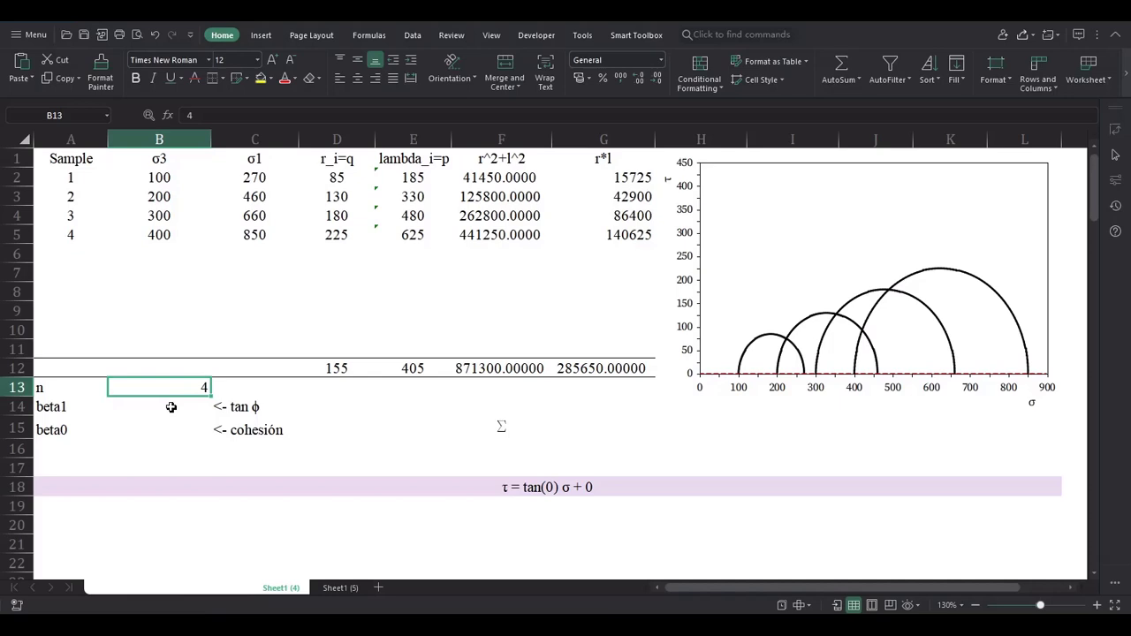
type("+")
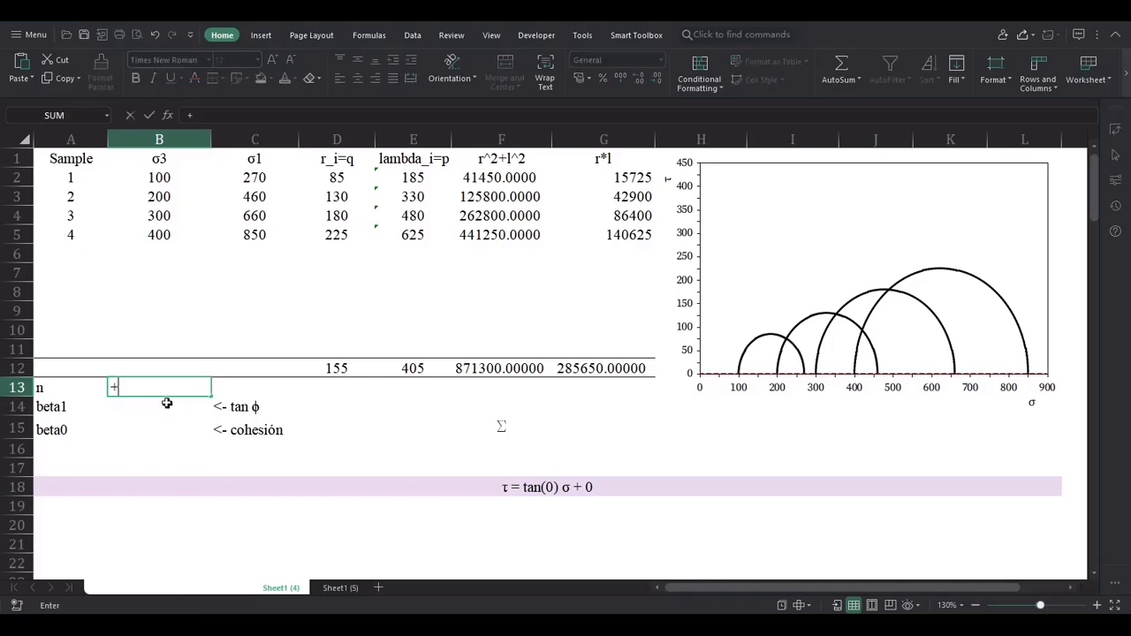
type("count")
left_click(168, 408)
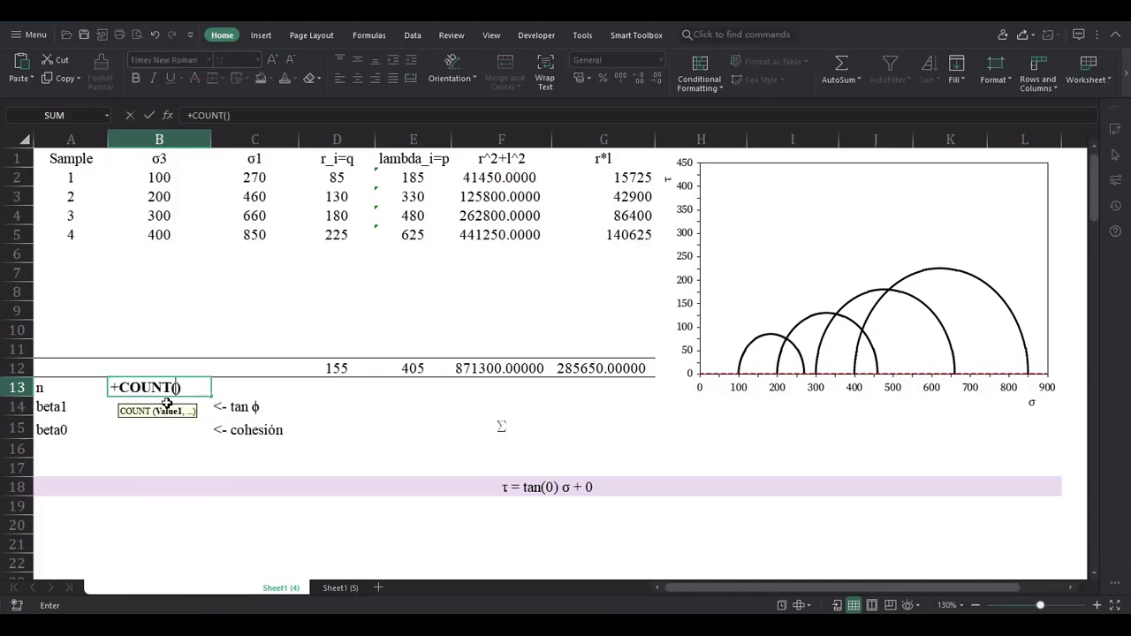
left_click_drag(191, 177, 206, 232)
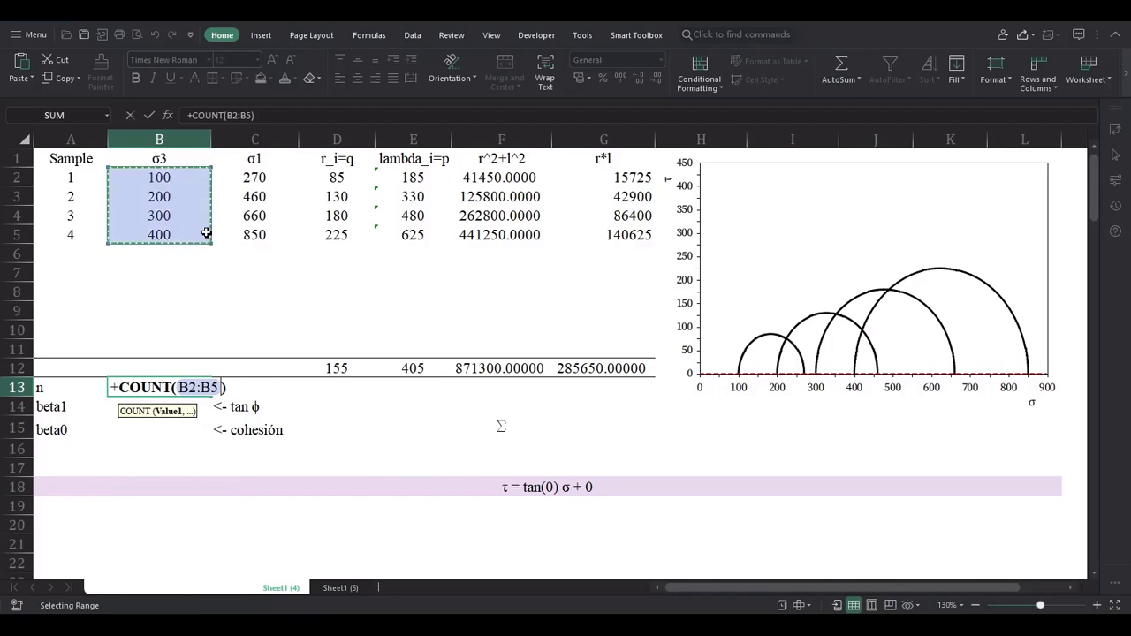
key("Return")
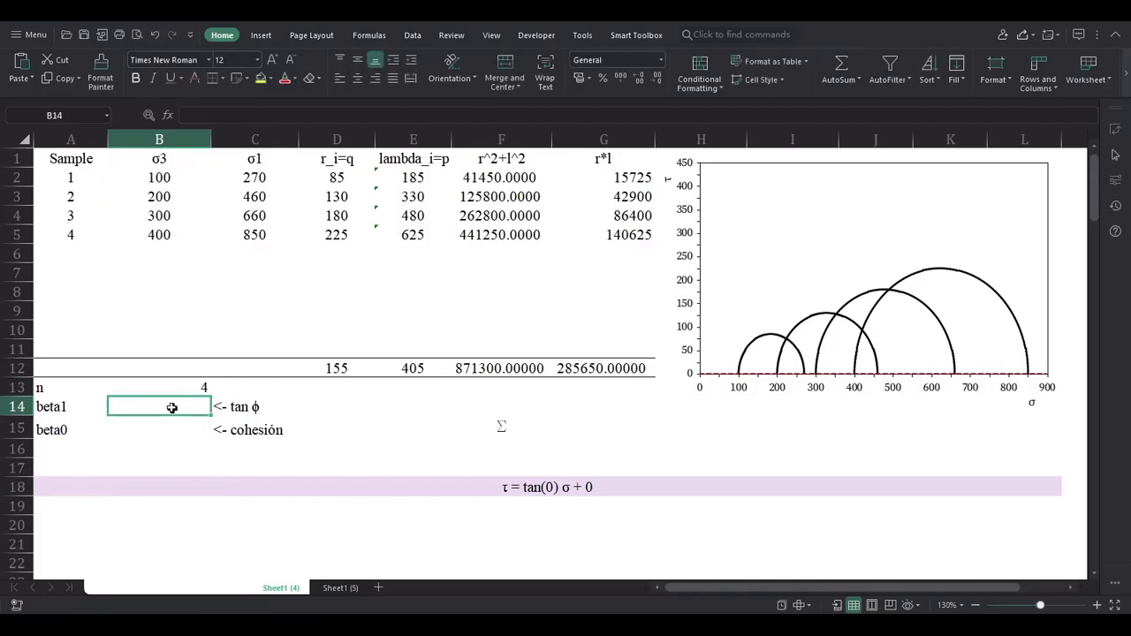
Consult the regression equations below the table and enter -1 as the trial beta1 value in B14
left_click(221, 434)
left_click(167, 412)
left_click(164, 420)
left_click(167, 407)
scroll(327, 464, "down", 5)
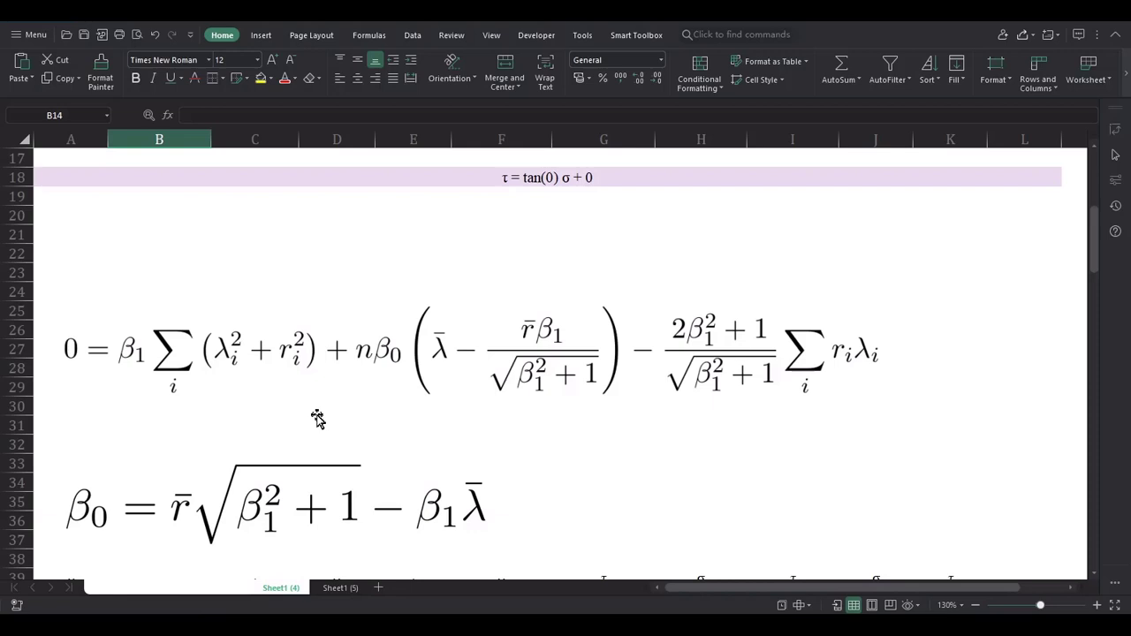
scroll(317, 419, "up", 2)
scroll(317, 419, "up", 2)
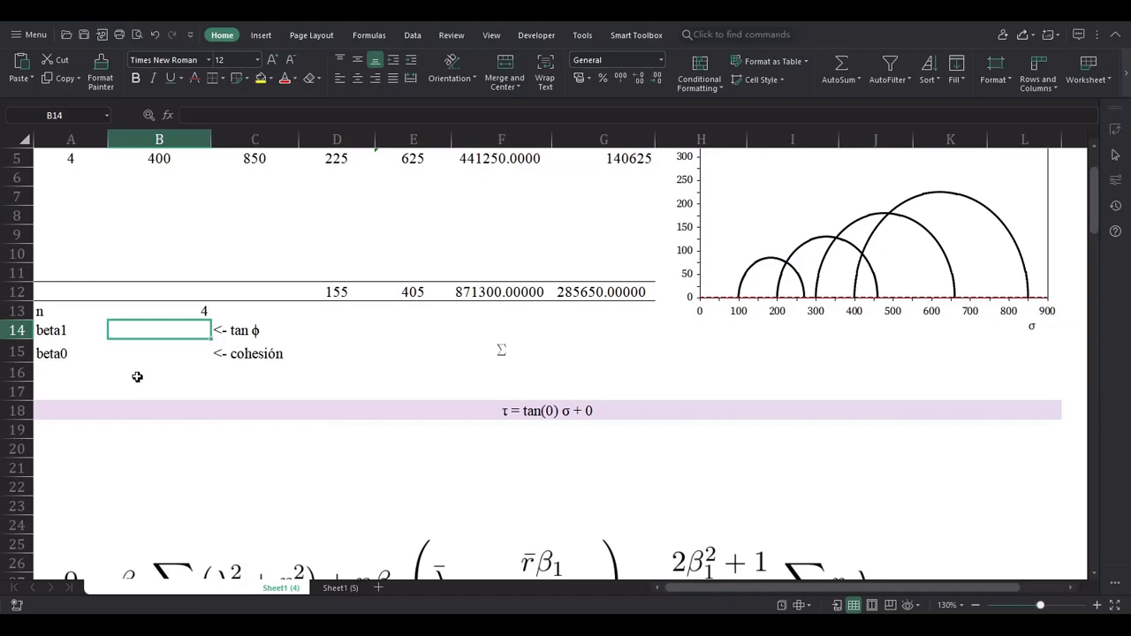
type("-1")
key("Return")
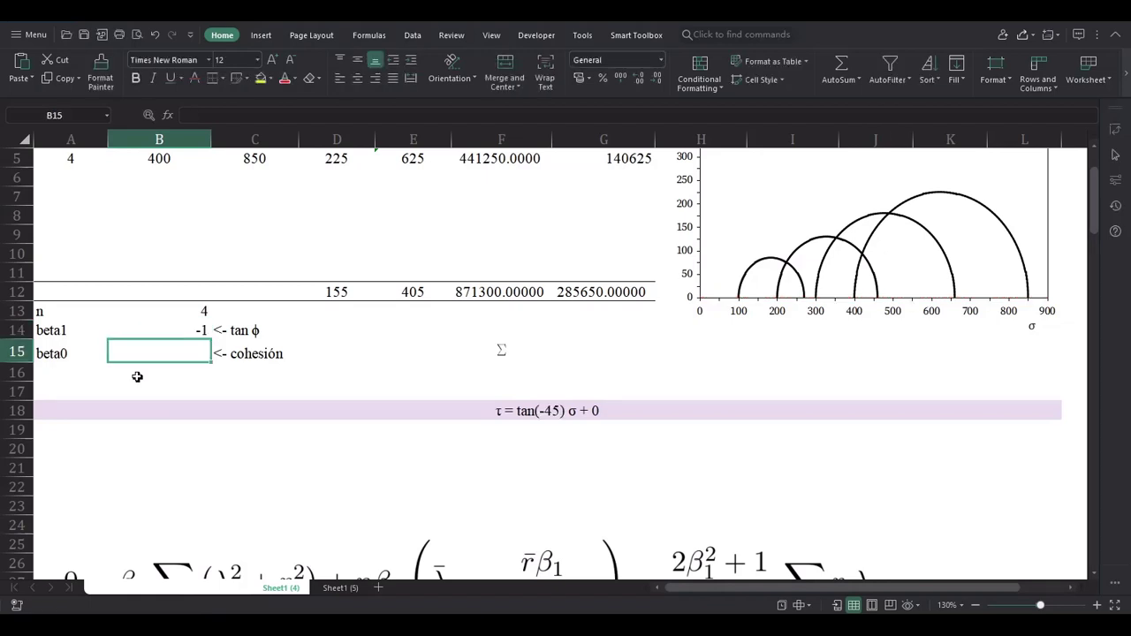
Start the beta0 formula in B15 with its square-root term, +D12*(B14^2+1)^0.5
scroll(134, 375, "up", 2)
left_click(170, 413)
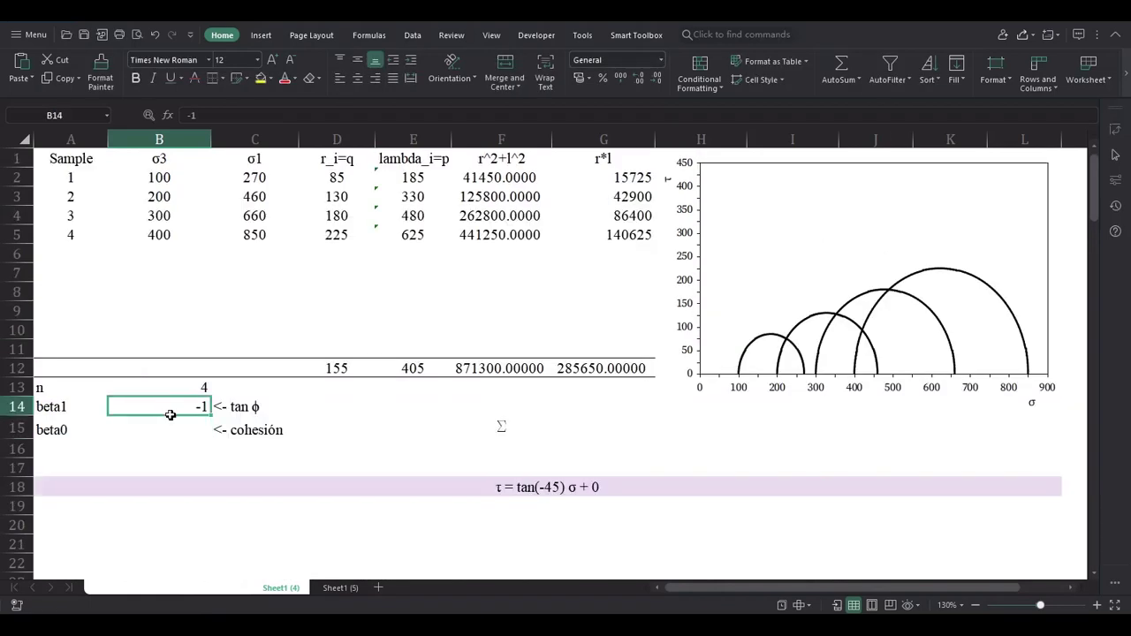
left_click(169, 426)
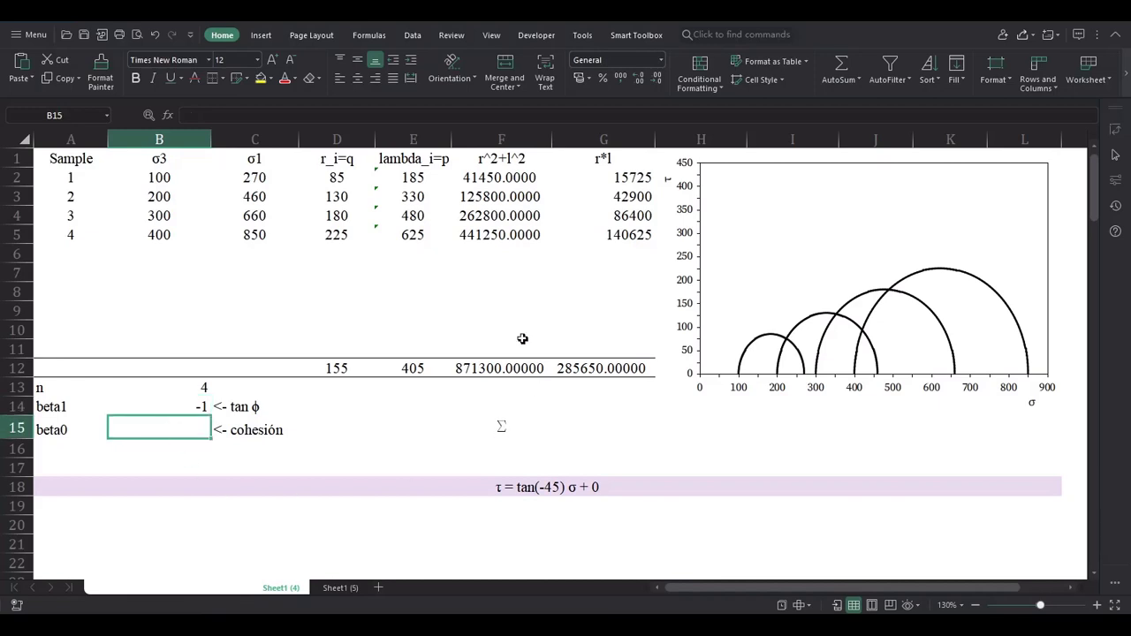
scroll(217, 439, "down", 5)
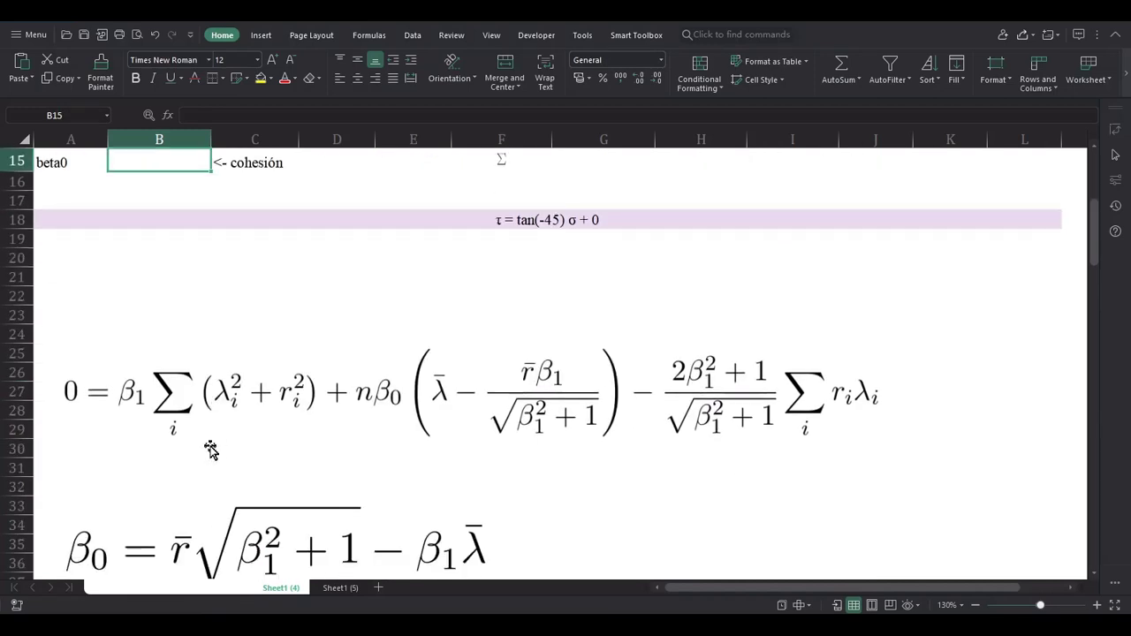
type("+")
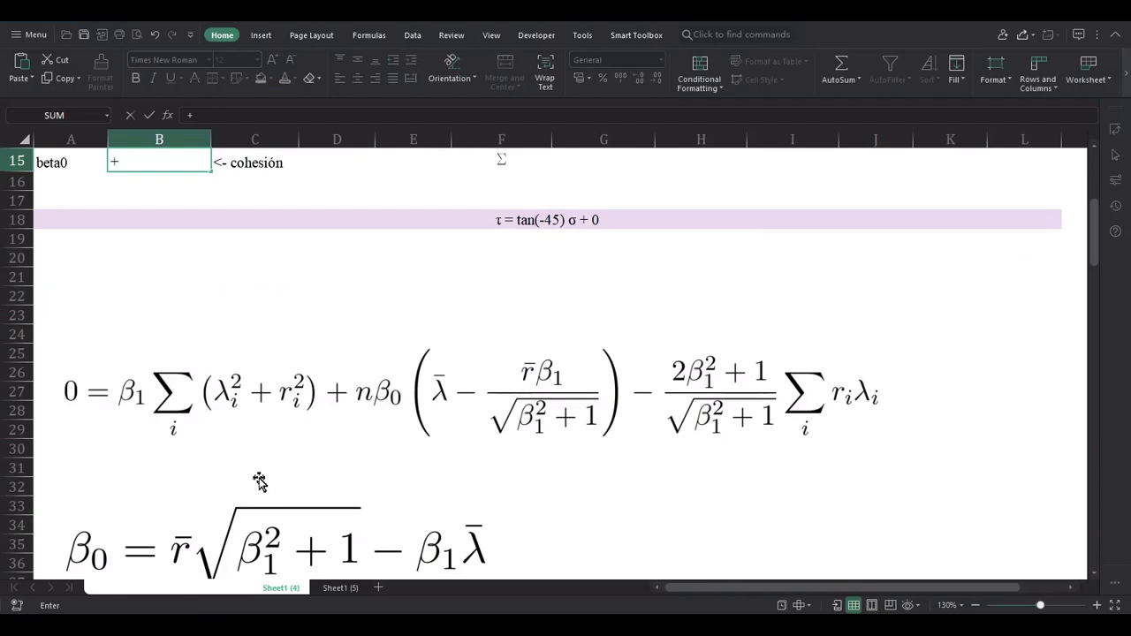
scroll(259, 480, "up", 3)
left_click(328, 254)
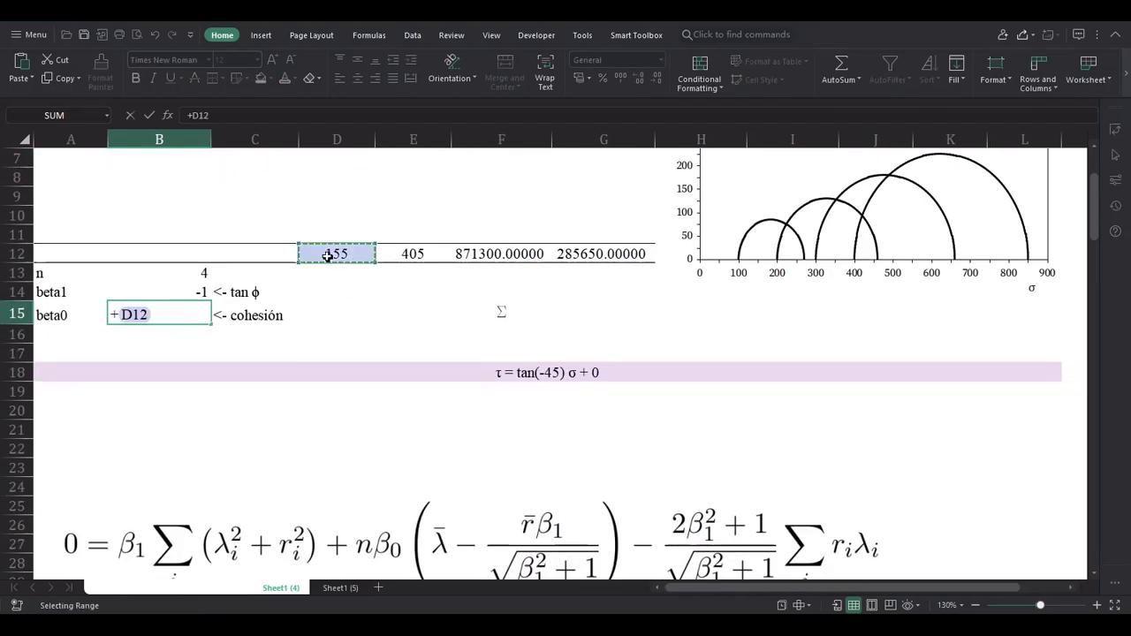
type("*")
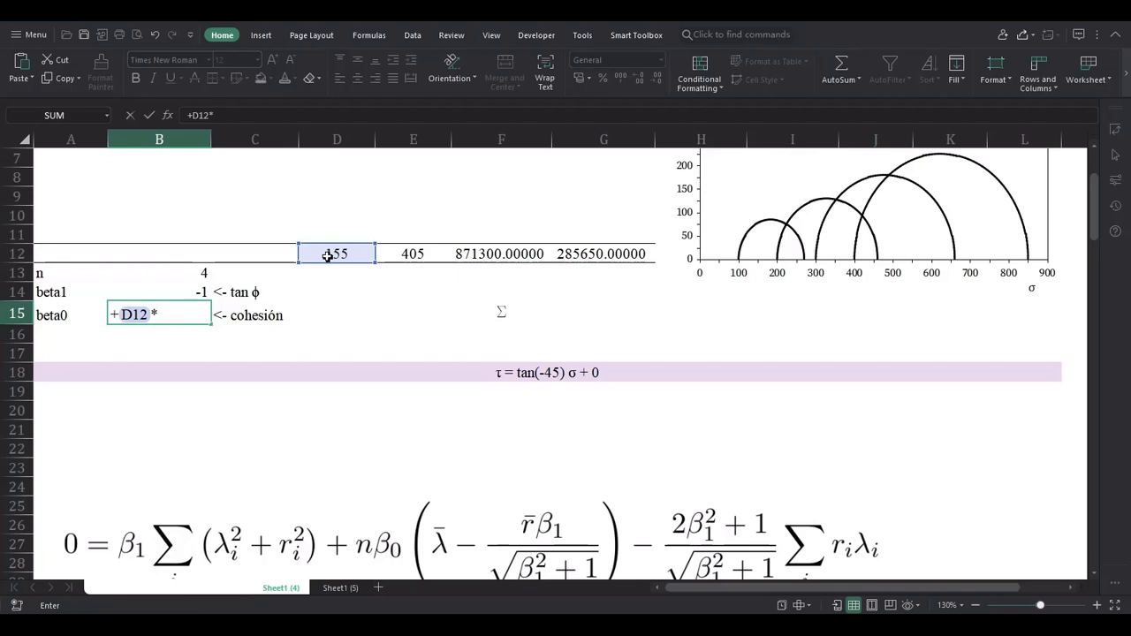
type("()^0.5")
left_click(161, 314)
left_click(188, 293)
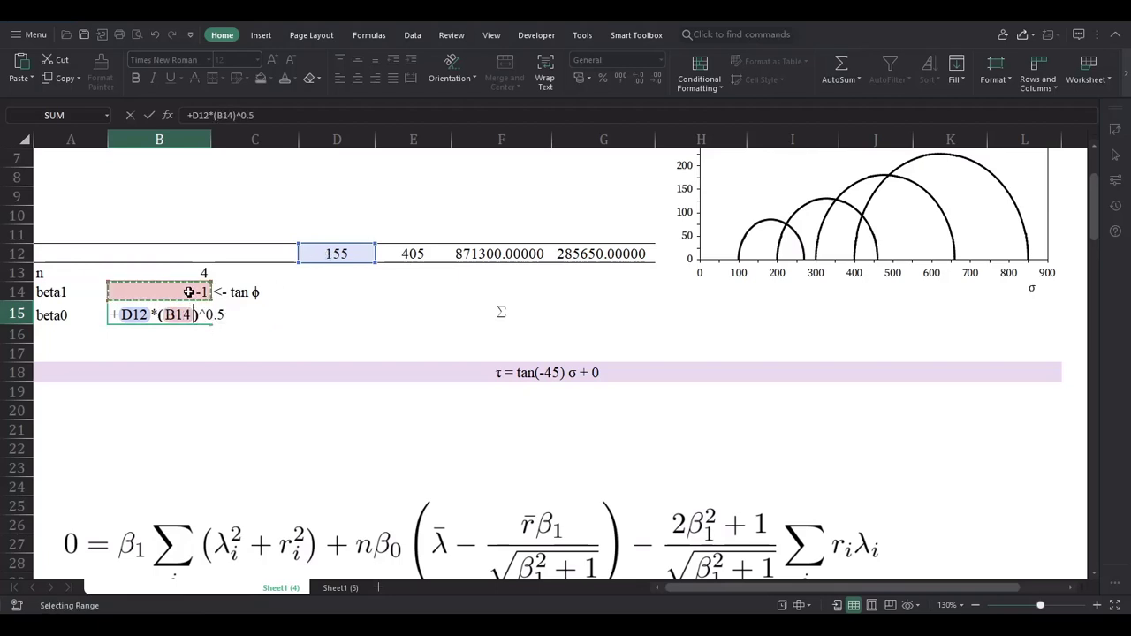
type("^2+1")
Complete the beta0 formula in B15 by subtracting B14*E12, following the β0 equation, and commit it
scroll(260, 383, "down", 3)
scroll(267, 500, "up", 3)
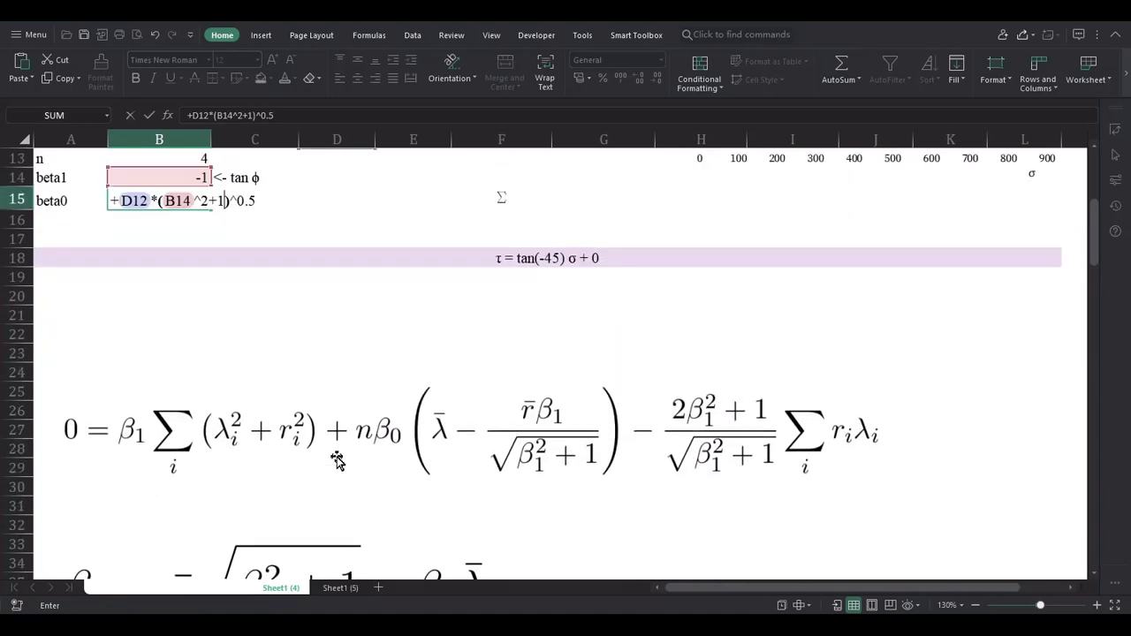
type("-")
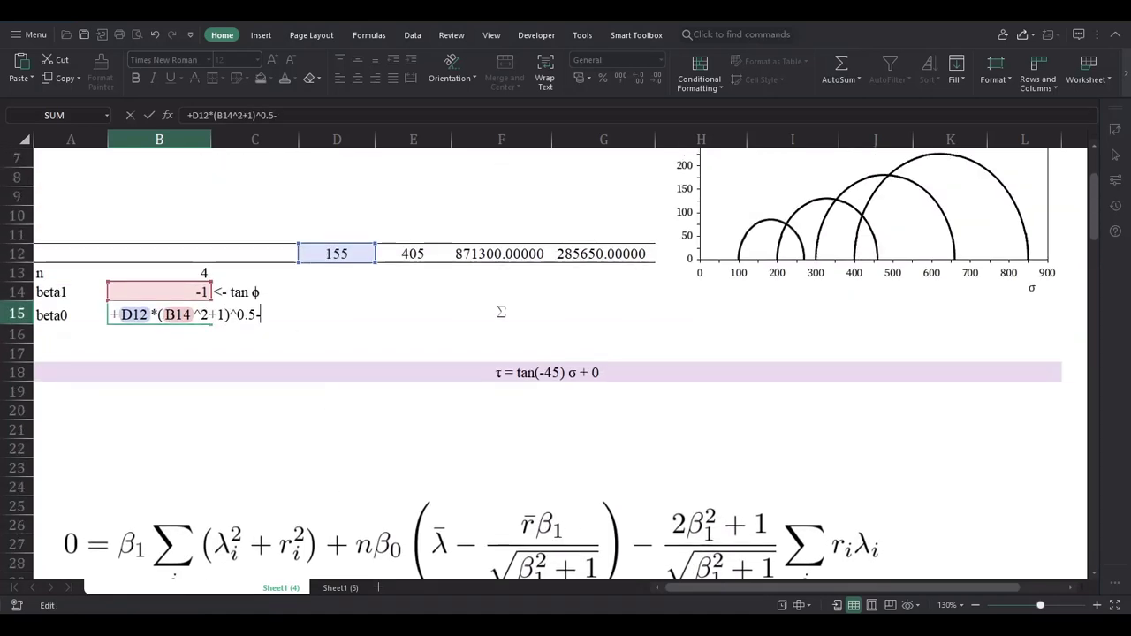
left_click(183, 293)
type("*")
left_click(423, 252)
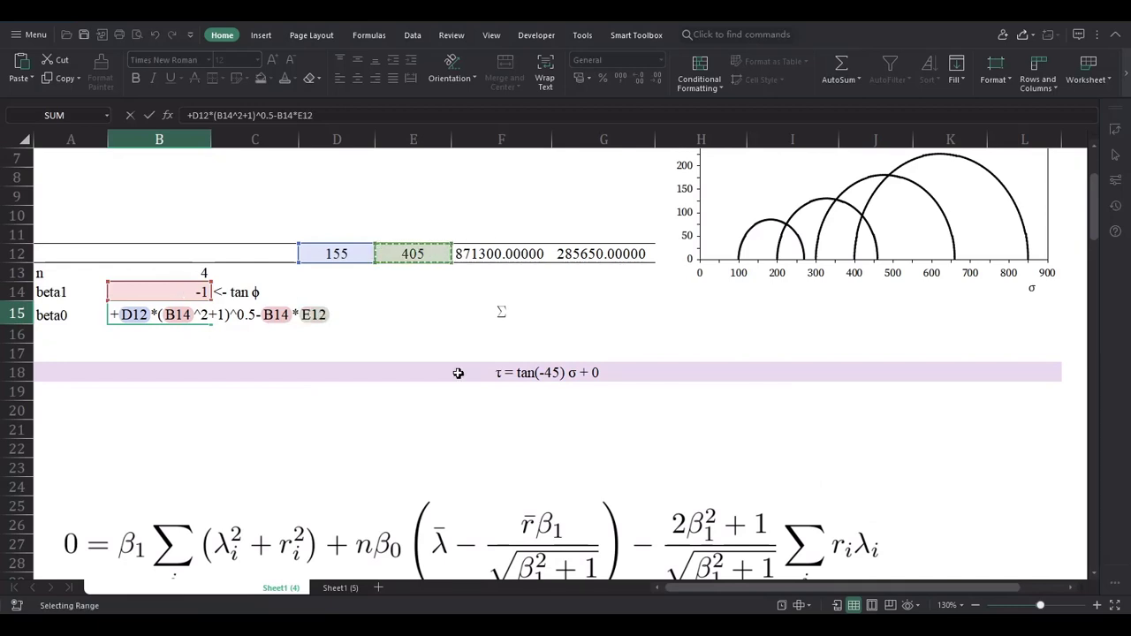
key("Return")
Start the zero-equation formula in G15, beside the Σ label, with its first term +B14*F12
scroll(353, 360, "up", 2)
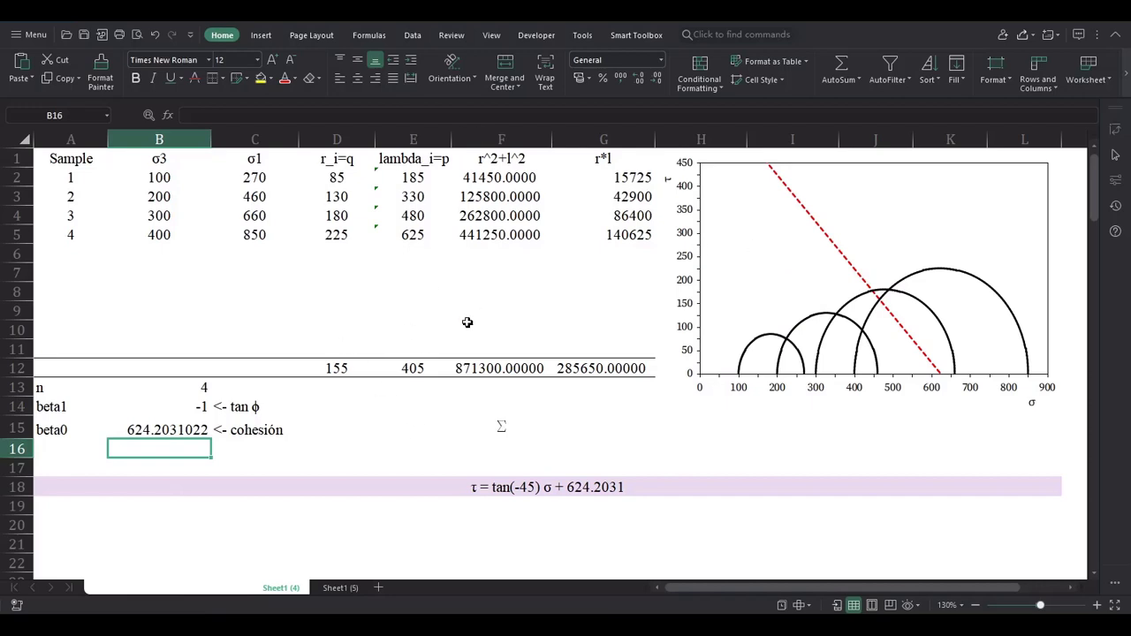
left_click(534, 429)
scroll(433, 468, "down", 3)
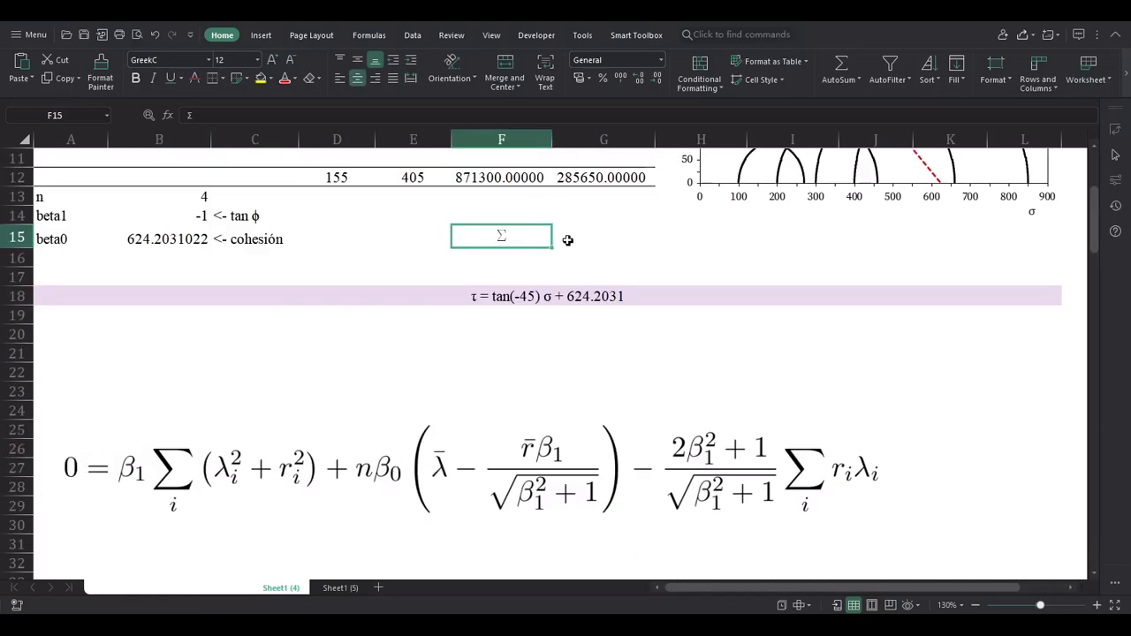
left_click(606, 234)
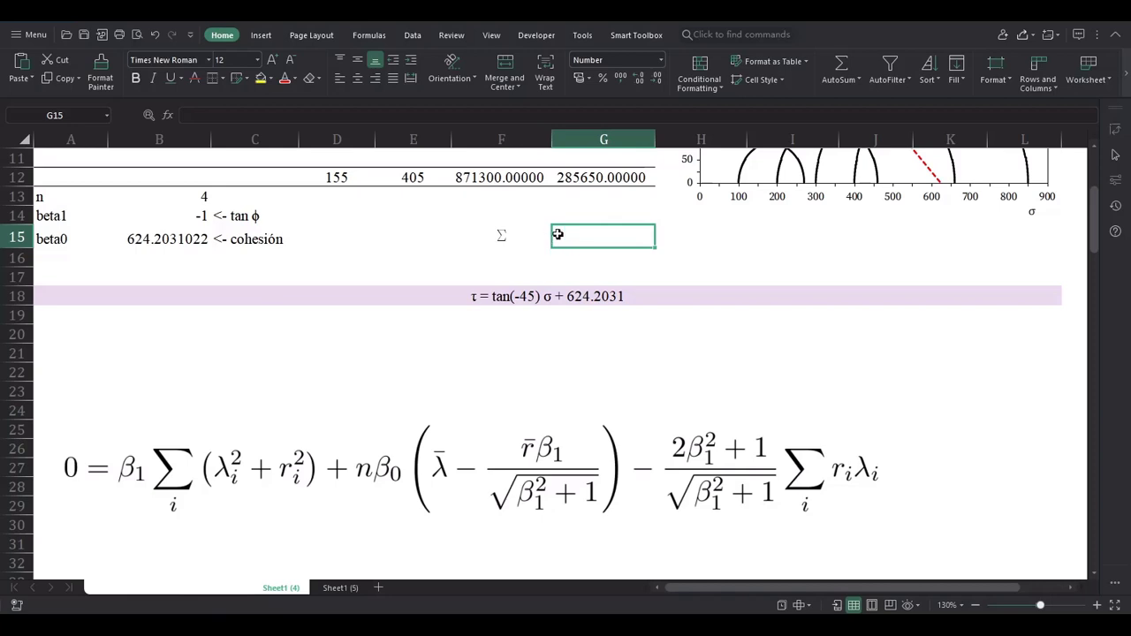
type("+")
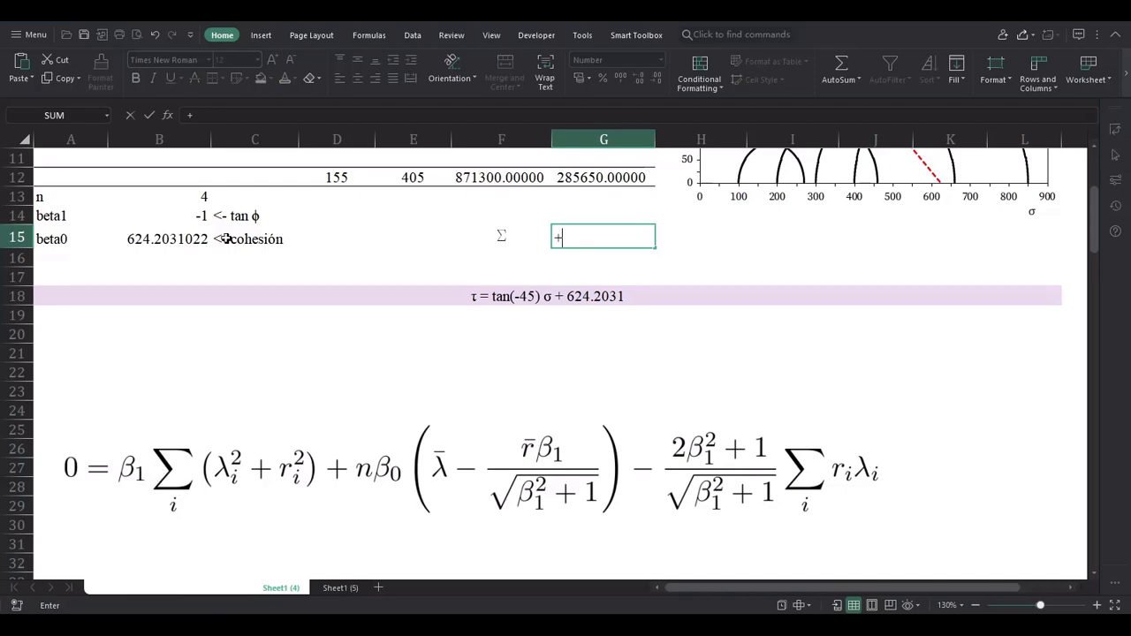
left_click(176, 218)
type("*")
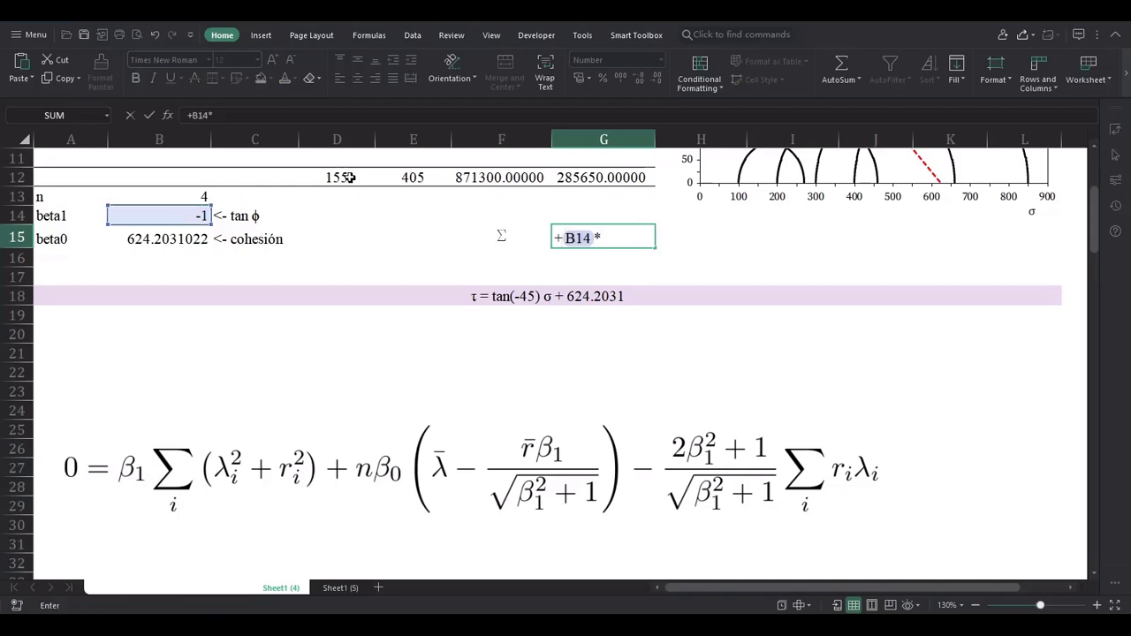
left_click(474, 183)
Extend the zero-equation formula in G15 with the nβ0 factor +B13*B15 and open the bracket it multiplies
type("+")
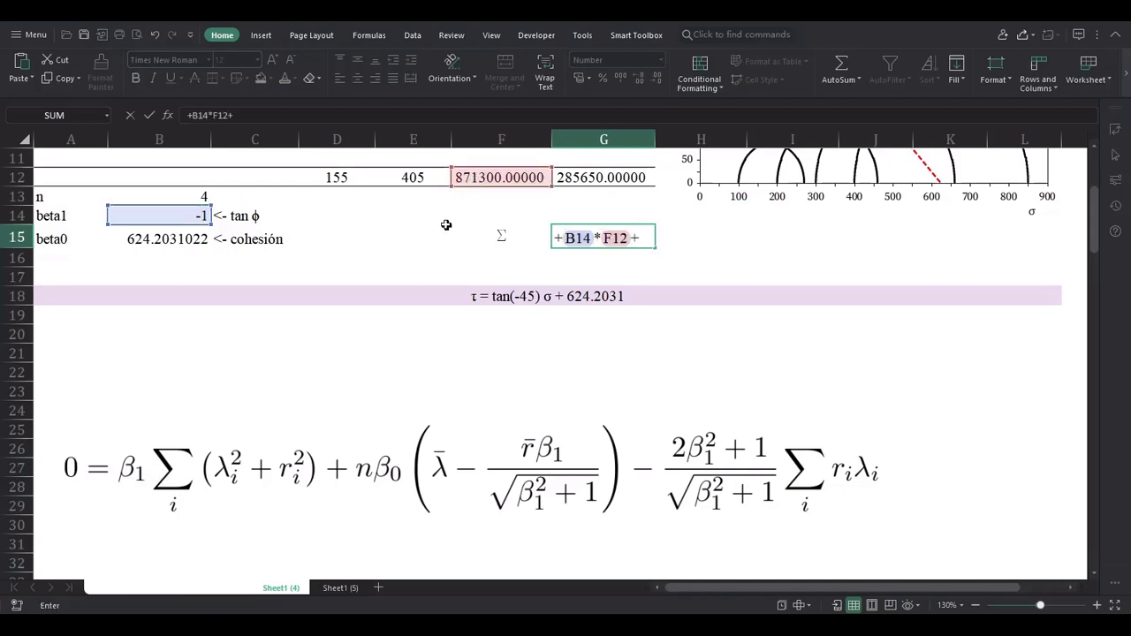
left_click(181, 197)
type("*")
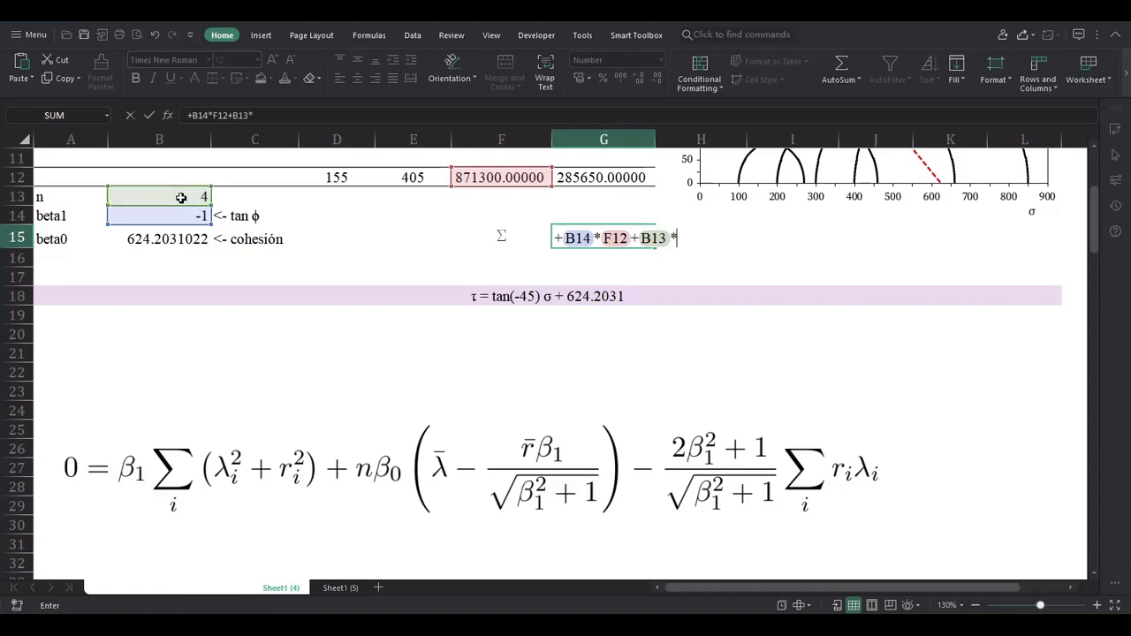
left_click(185, 237)
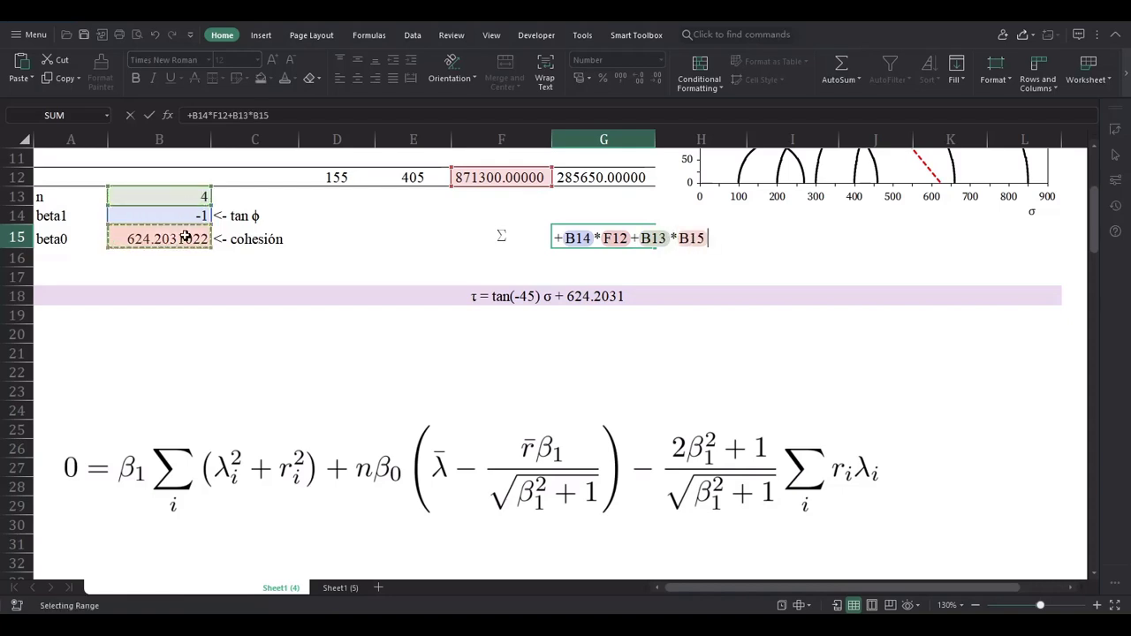
type("*(")
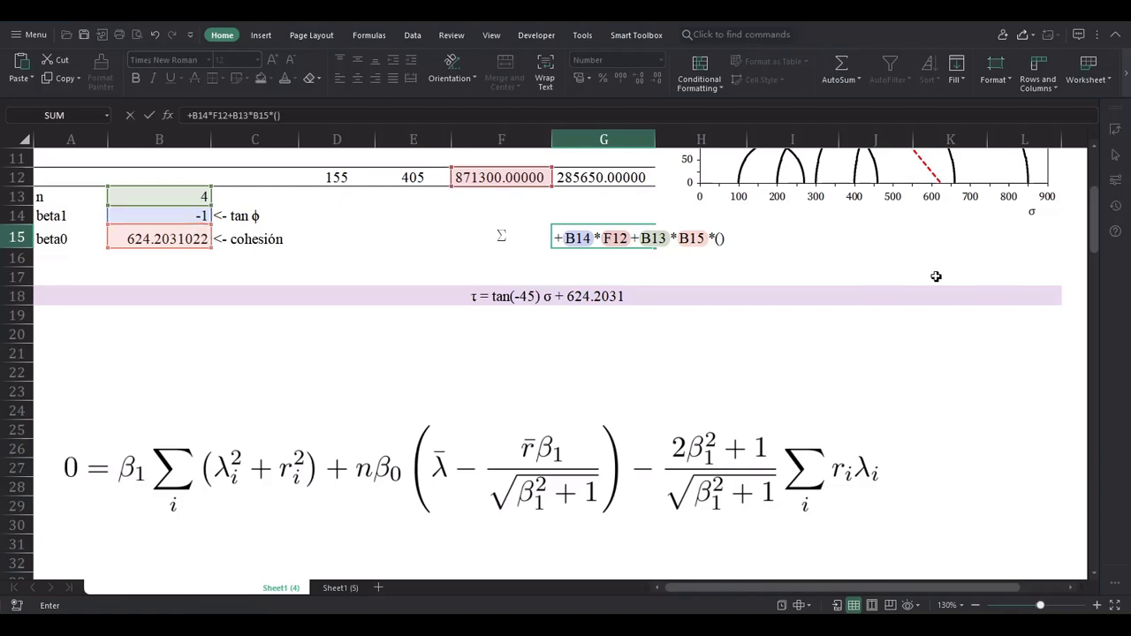
Fill the bracket of the nβ0 term in G15 with E12-D12*B14/(B14^2+1)^0.5
left_click(420, 180)
type("-")
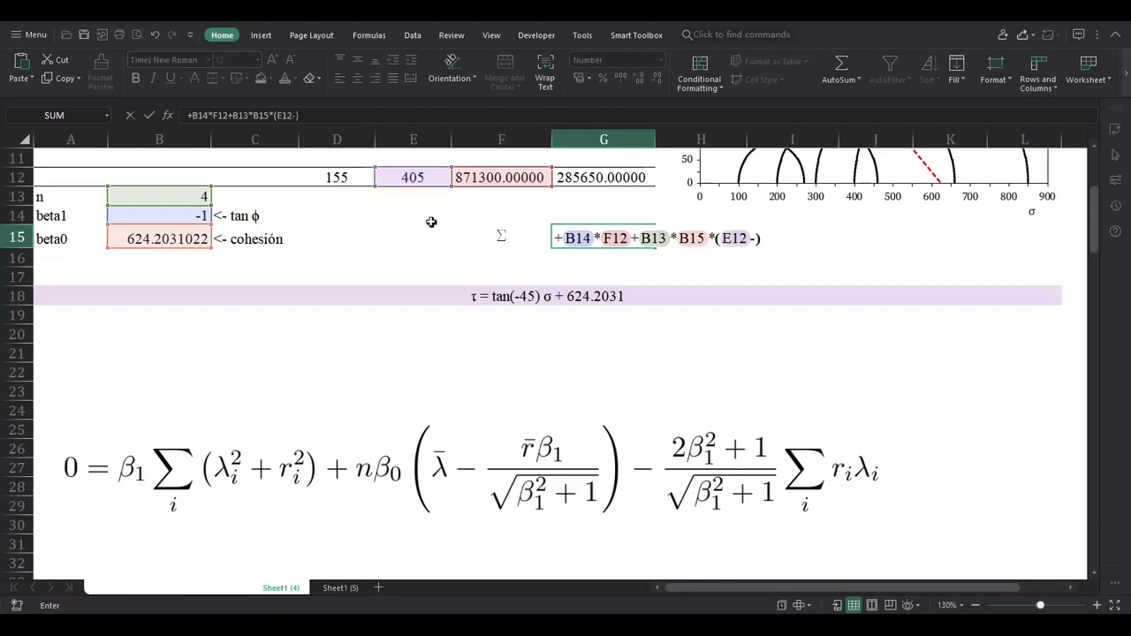
left_click(352, 177)
type("*")
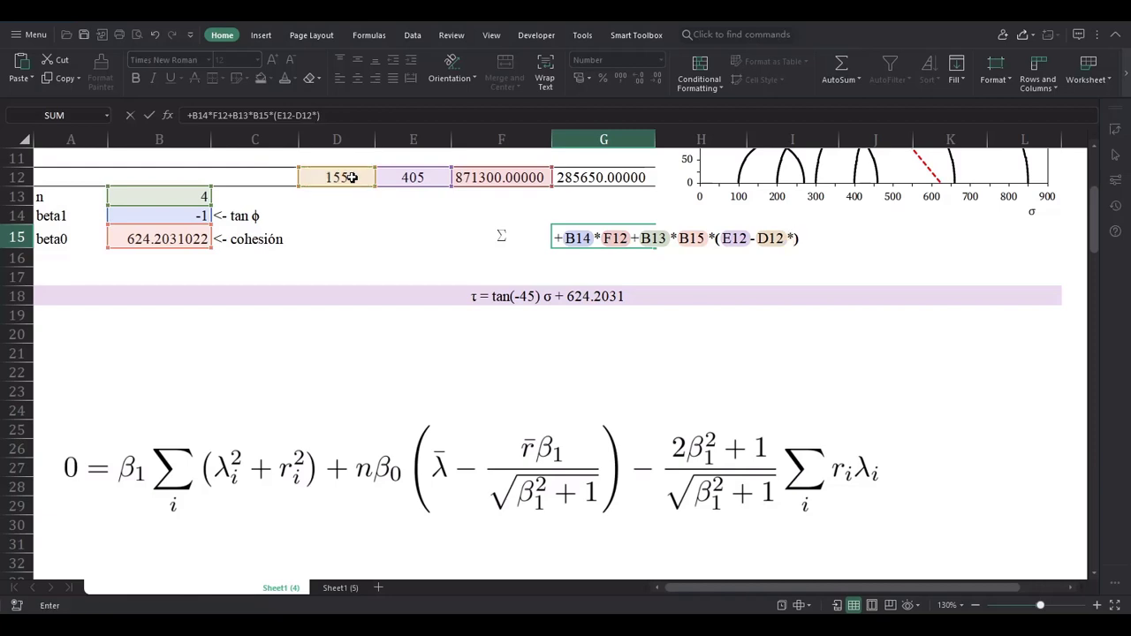
left_click(134, 219)
type("/(")
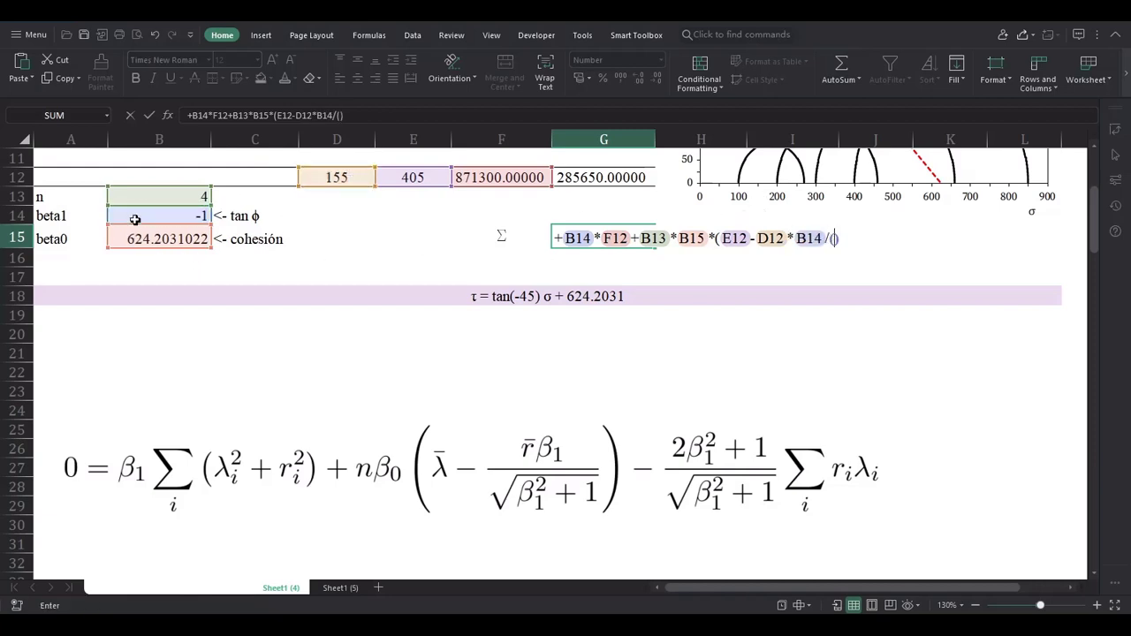
type(")^0.5")
left_click(833, 238)
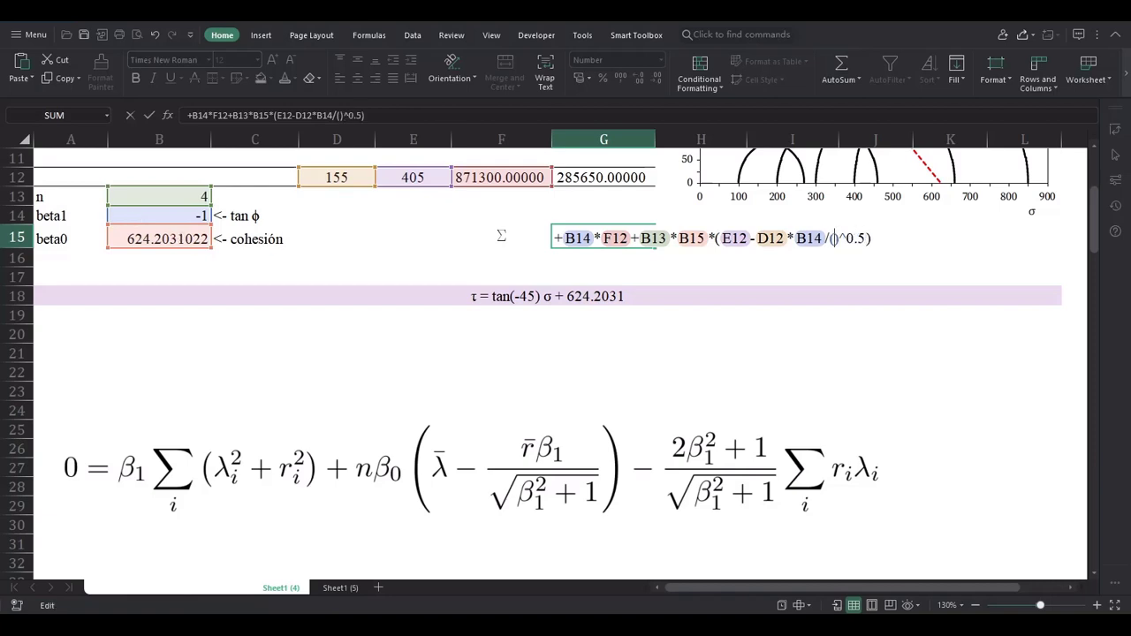
left_click(164, 221)
type("^2")
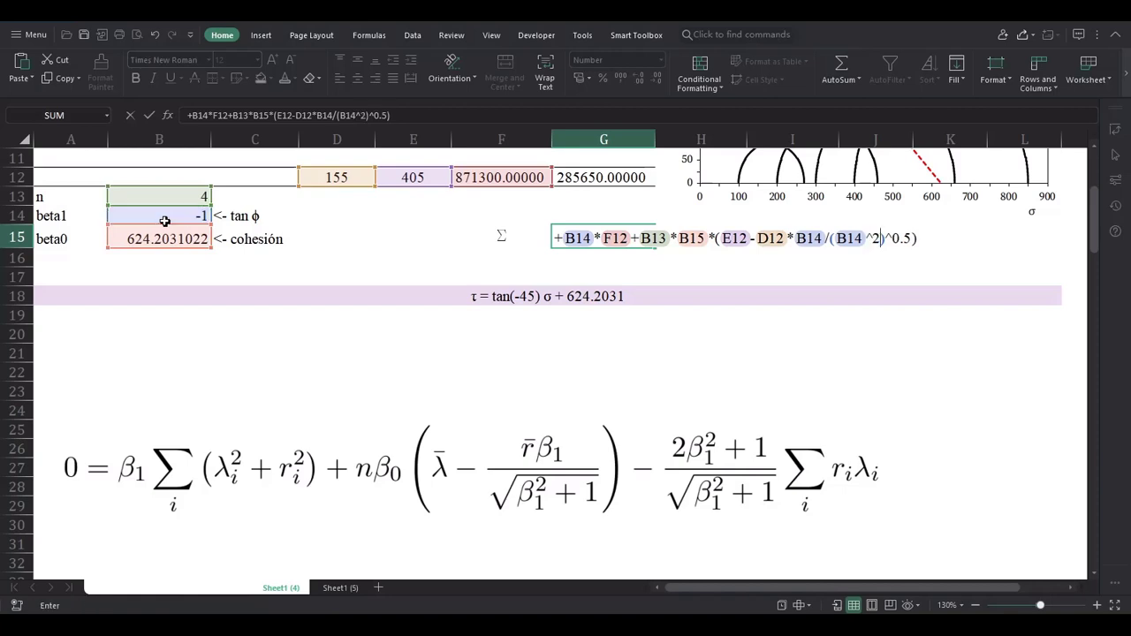
type("+1")
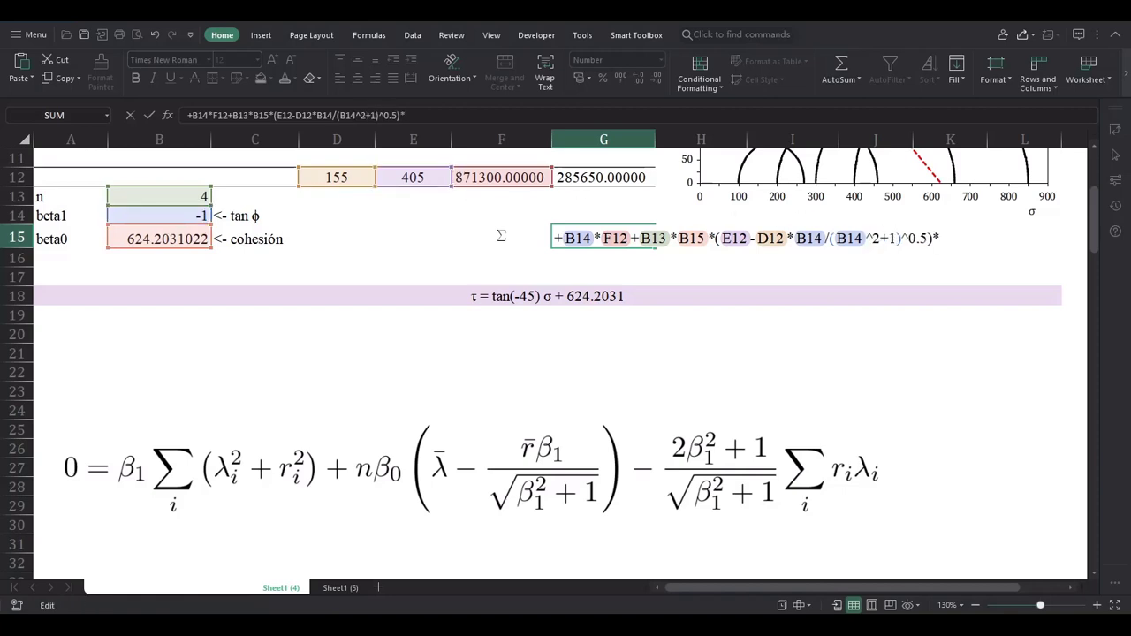
Append the subtracted last term -()/(B14^2+1)^0.5*G12 to the G15 formula, leaving its numerator bracket empty
type("(")
type("/(")
type("*")
left_click(626, 178)
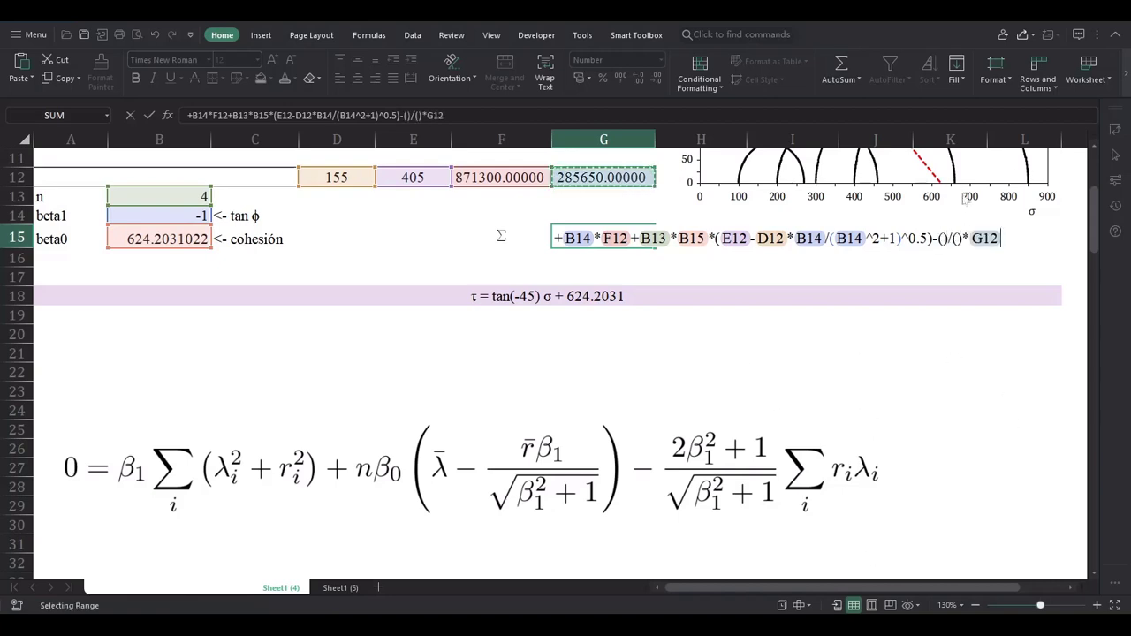
key("F2")
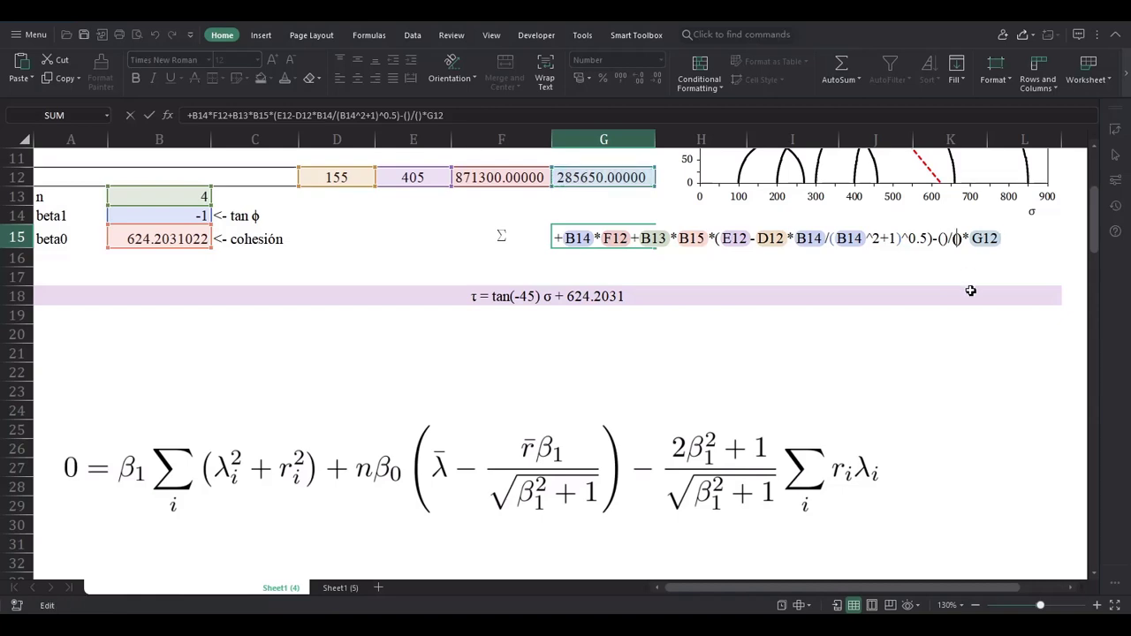
type("^0.5")
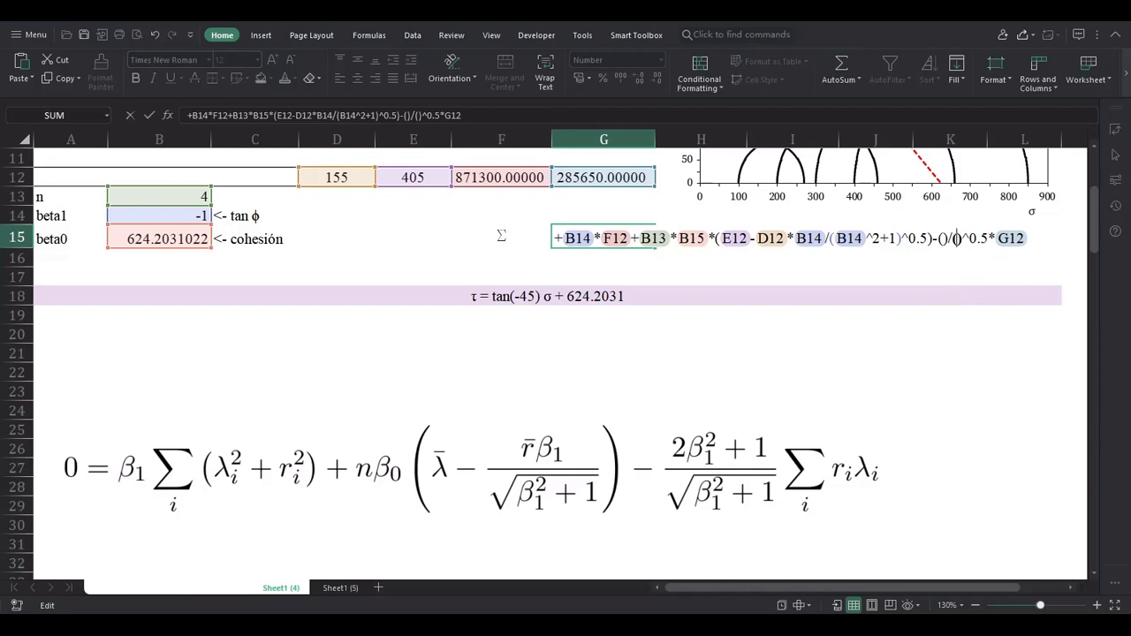
left_click(118, 219)
type("^2")
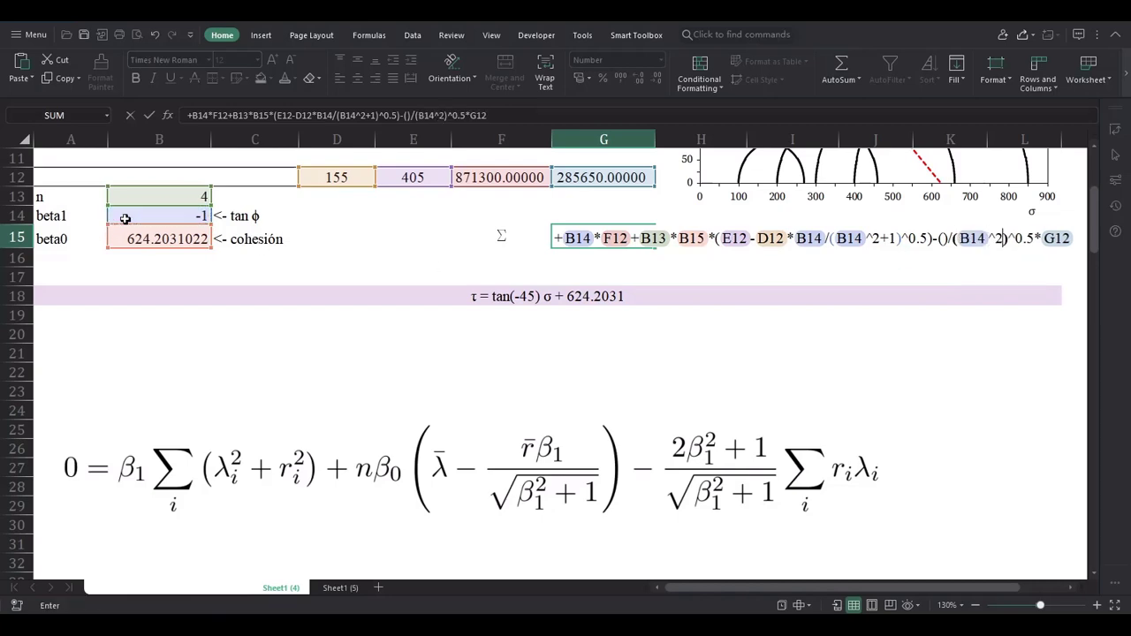
type("+1")
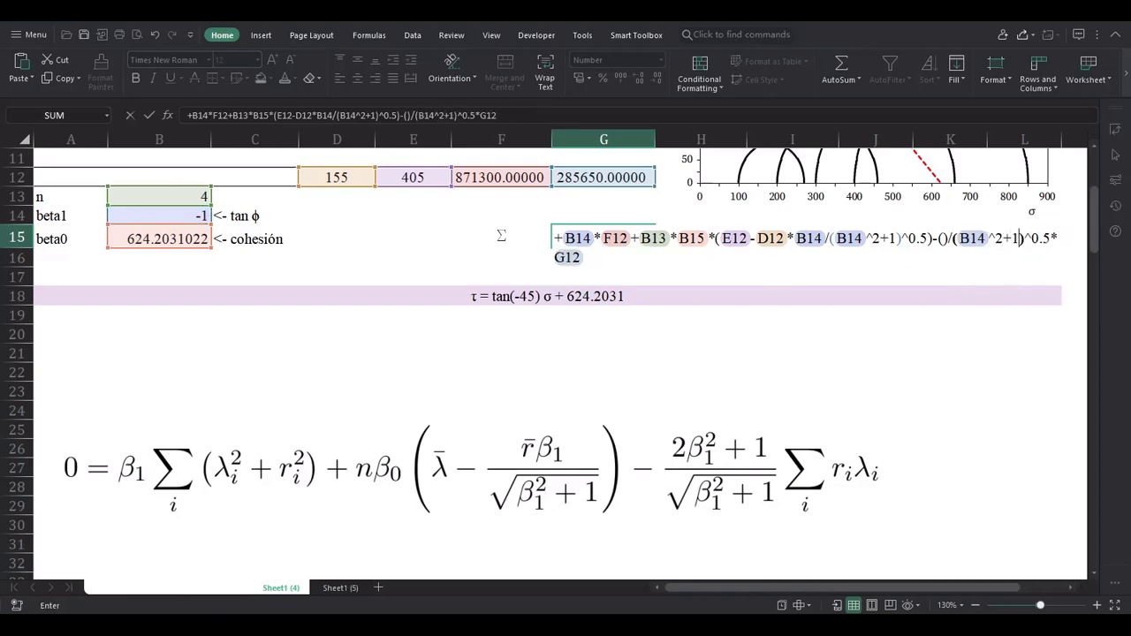
Fill the last term's numerator in G15 with 2*B14^2+1 and commit the formula
left_click(942, 237)
type("2*")
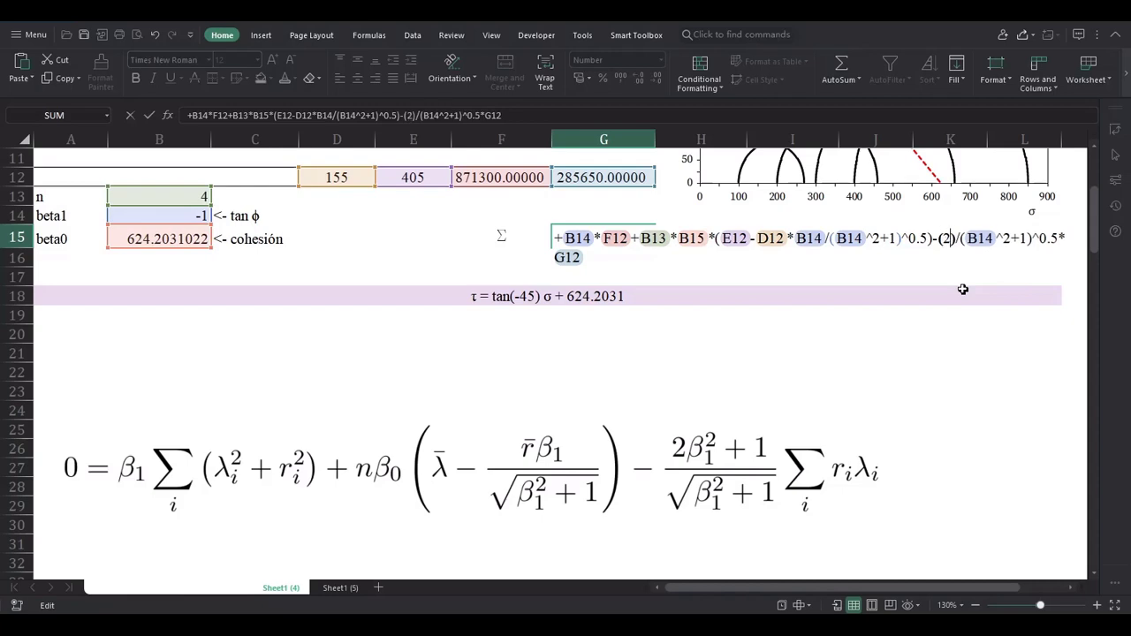
left_click(196, 215)
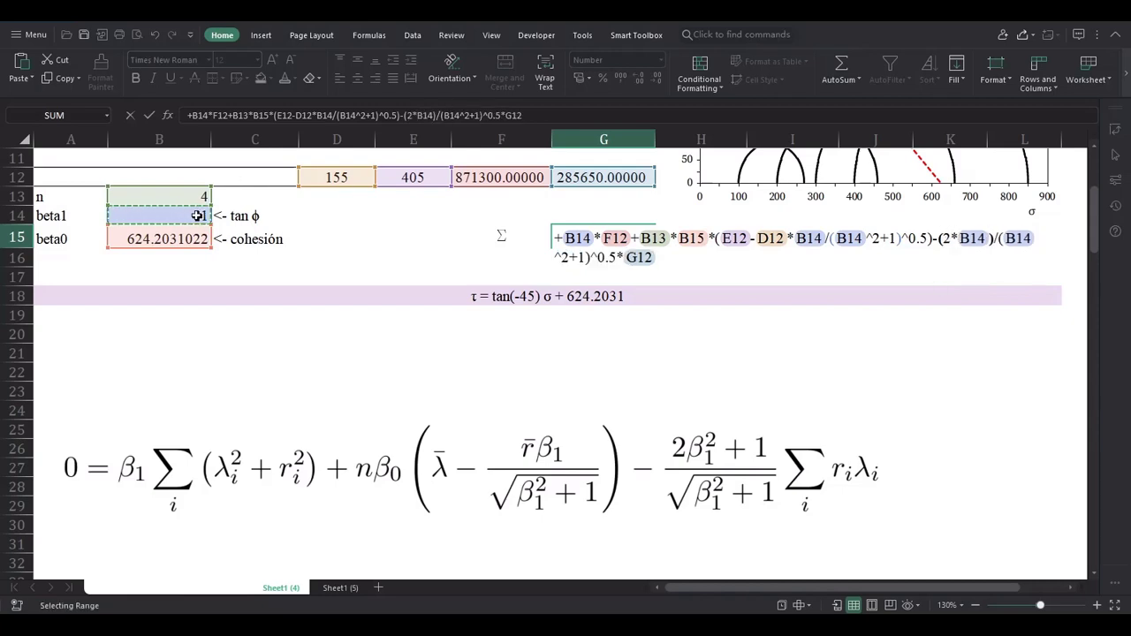
type("^2+1")
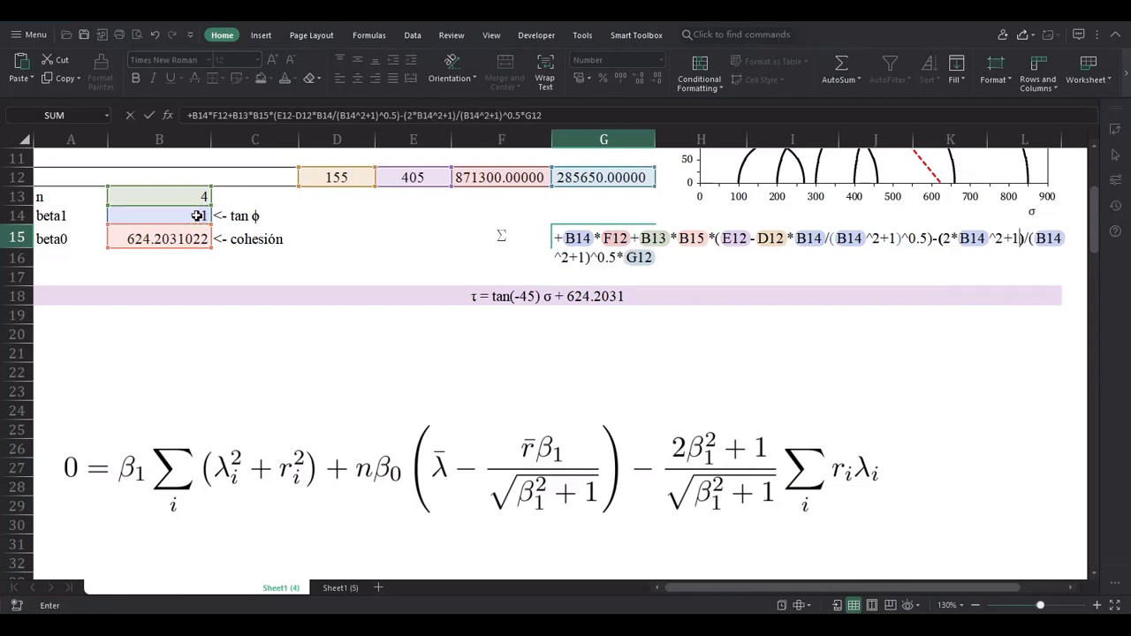
key("Return")
Examine the beta1 and G15 cells, the regression equations, the circle coordinate table in the lower rows and the chart's source data
scroll(239, 294, "up", 2)
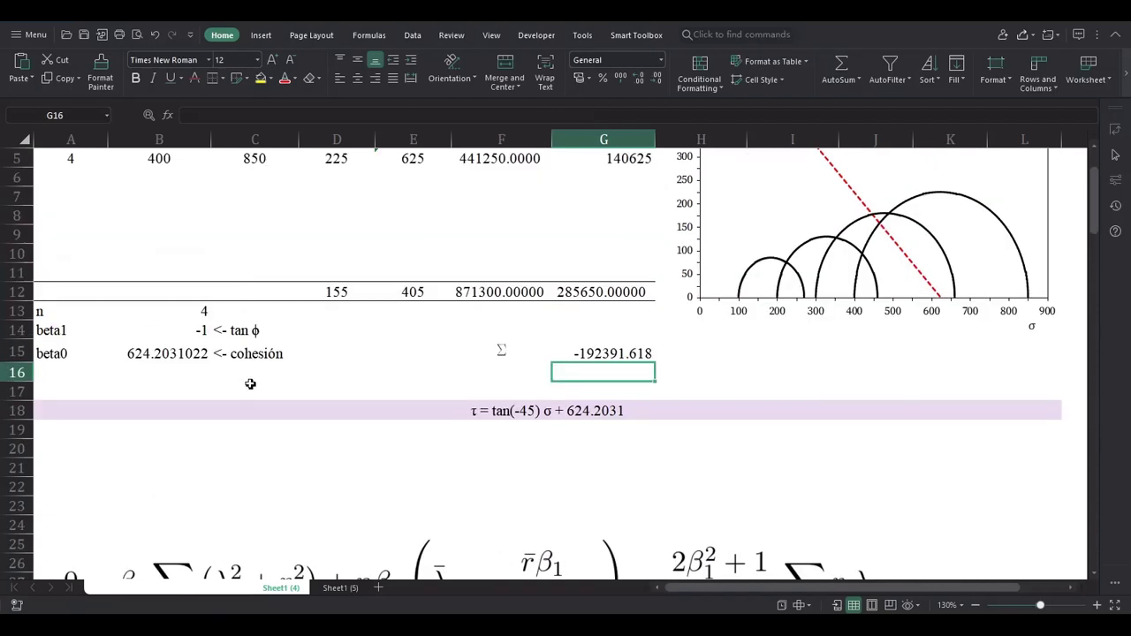
scroll(267, 417, "up", 2)
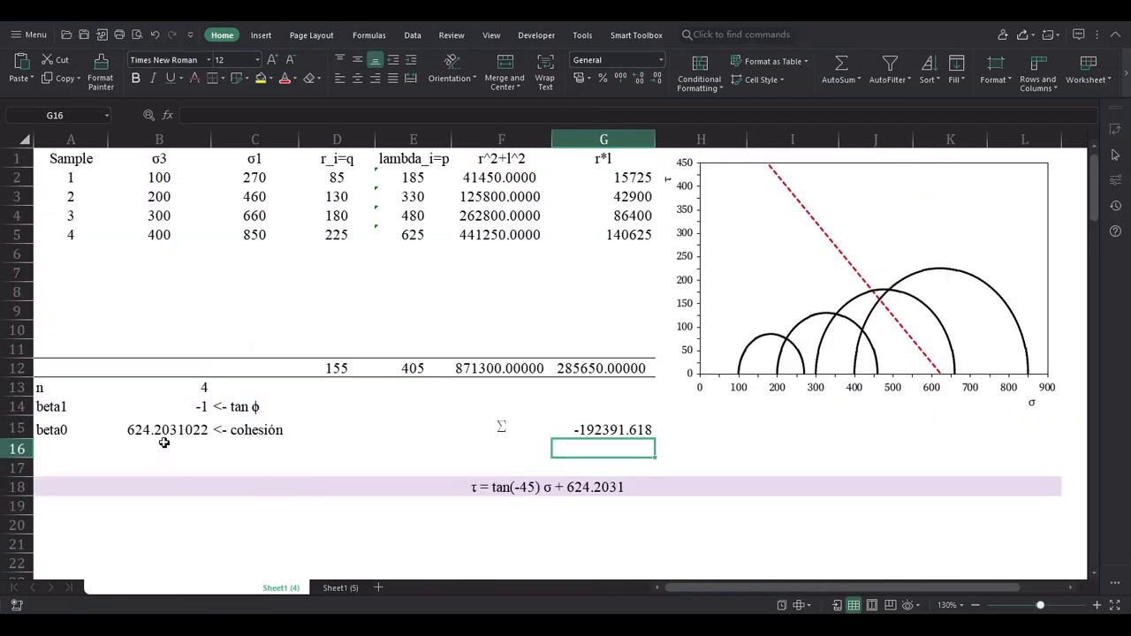
left_click(182, 404)
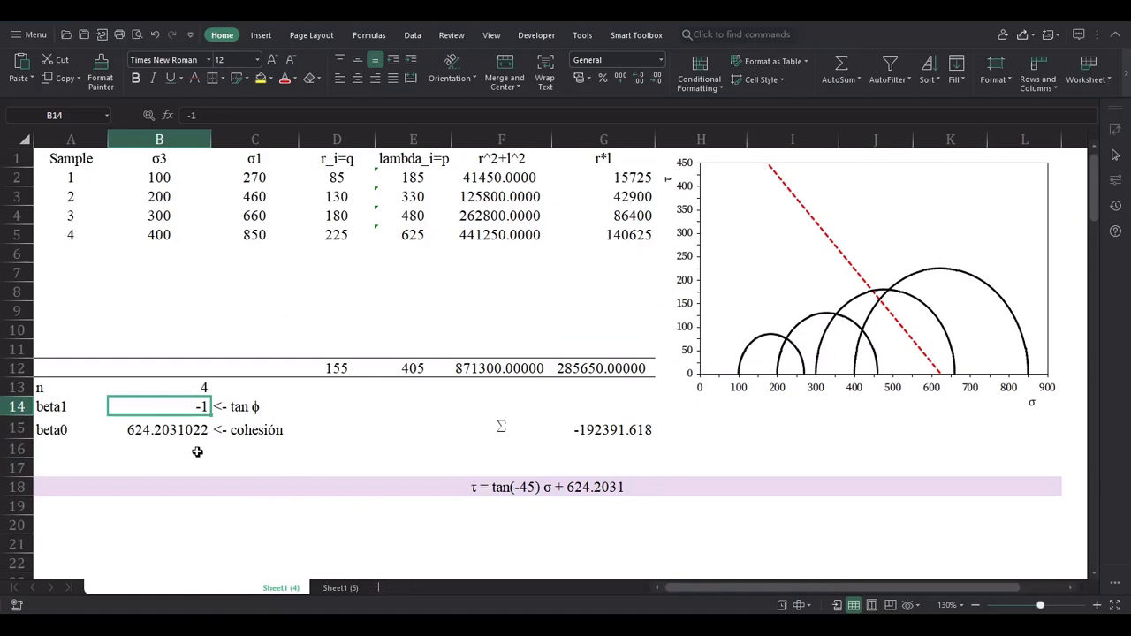
left_click(605, 423)
scroll(531, 464, "down", 3)
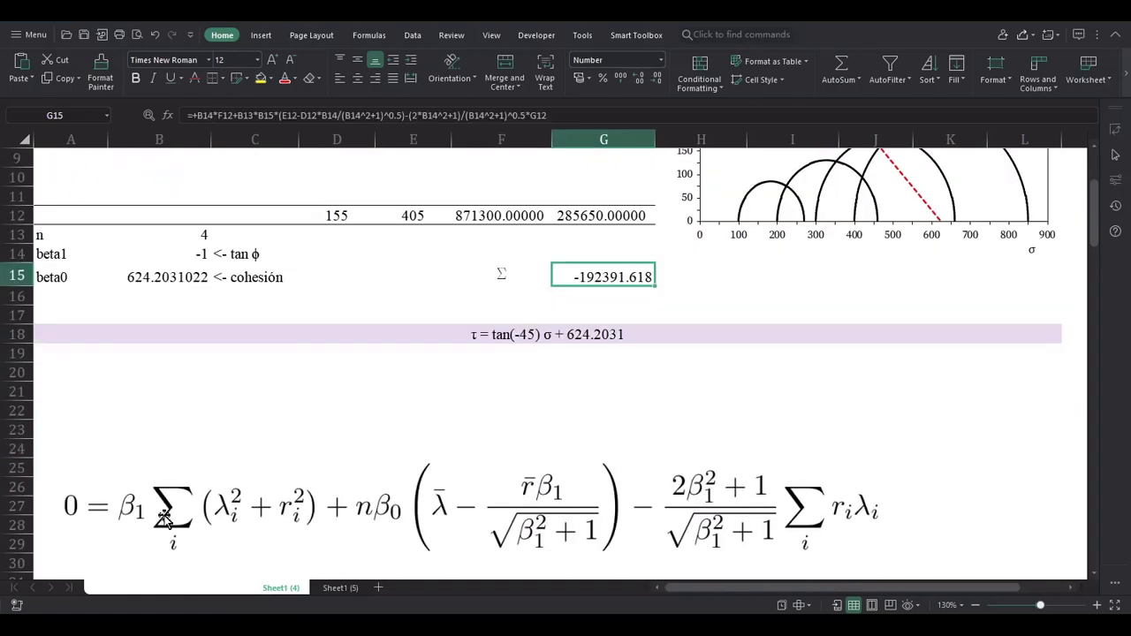
scroll(90, 484, "down", 4)
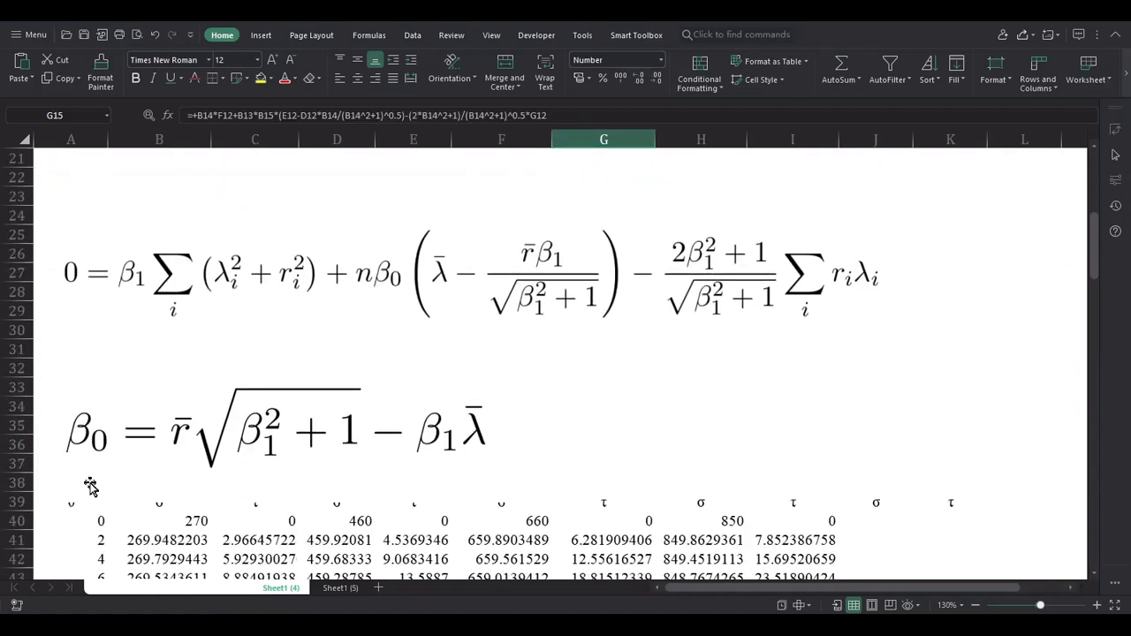
scroll(89, 490, "down", 4)
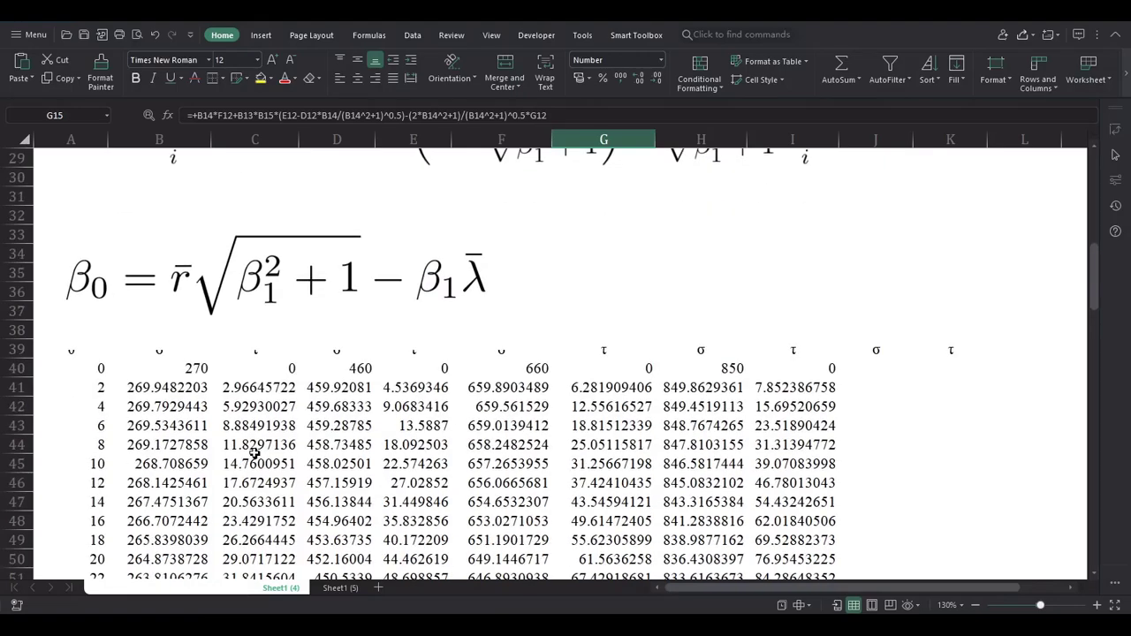
scroll(255, 453, "up", 6)
scroll(250, 482, "up", 5)
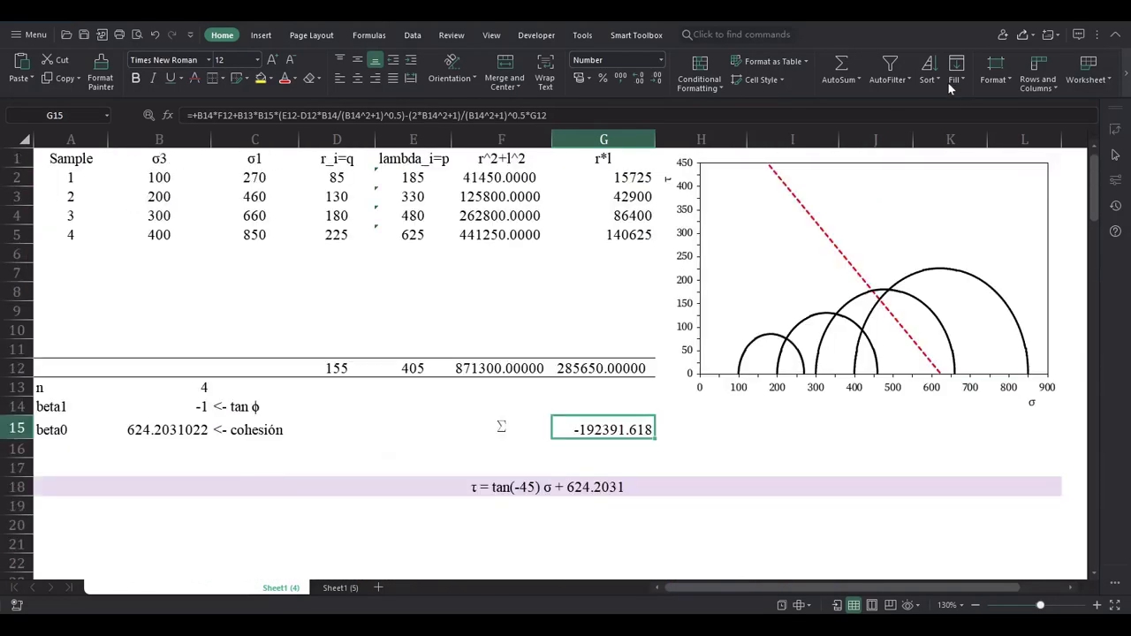
left_click(797, 339)
left_click(798, 336)
scroll(521, 426, "down", 9)
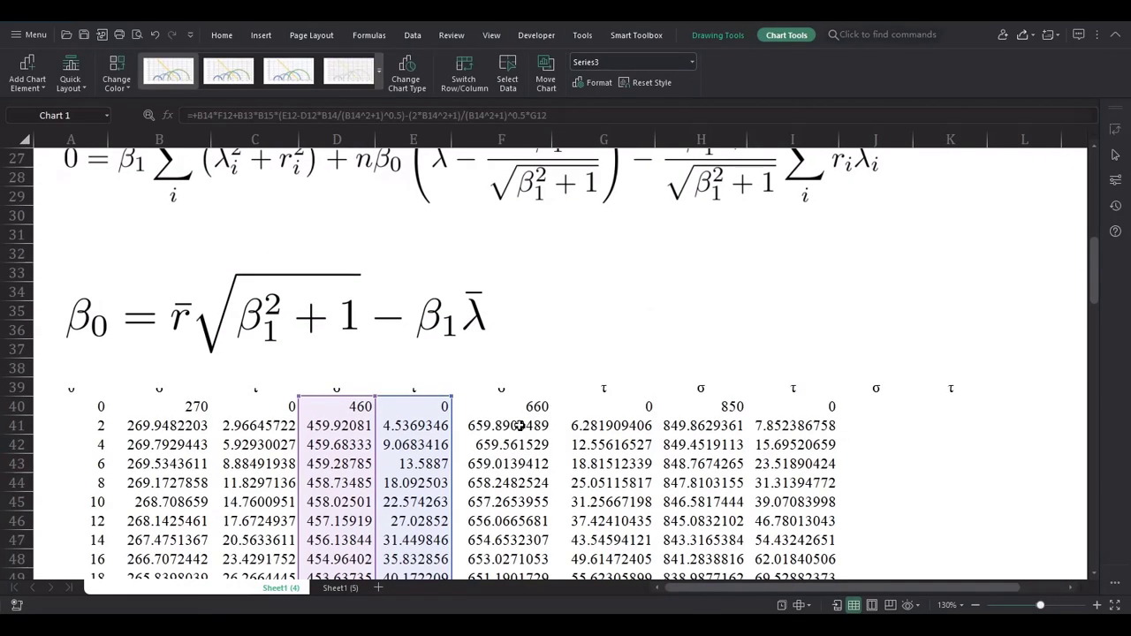
scroll(521, 426, "up", 9)
left_click(520, 426)
left_click(262, 424)
Try -2 as the beta1 value in B14
left_click(160, 409)
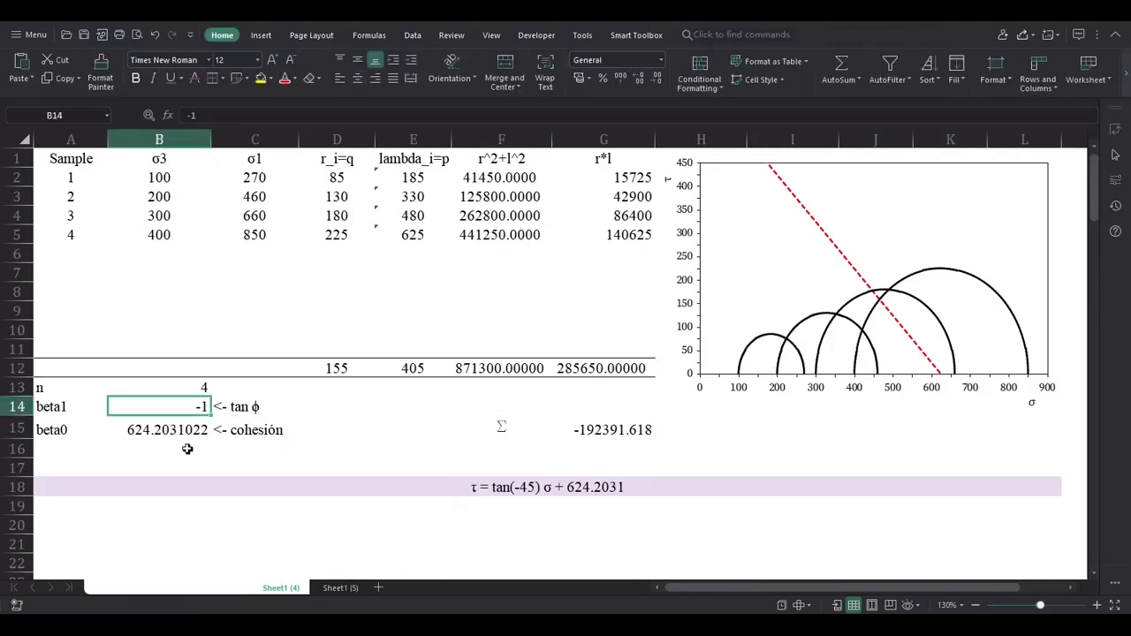
type("-2")
key("Return")
key("Up")
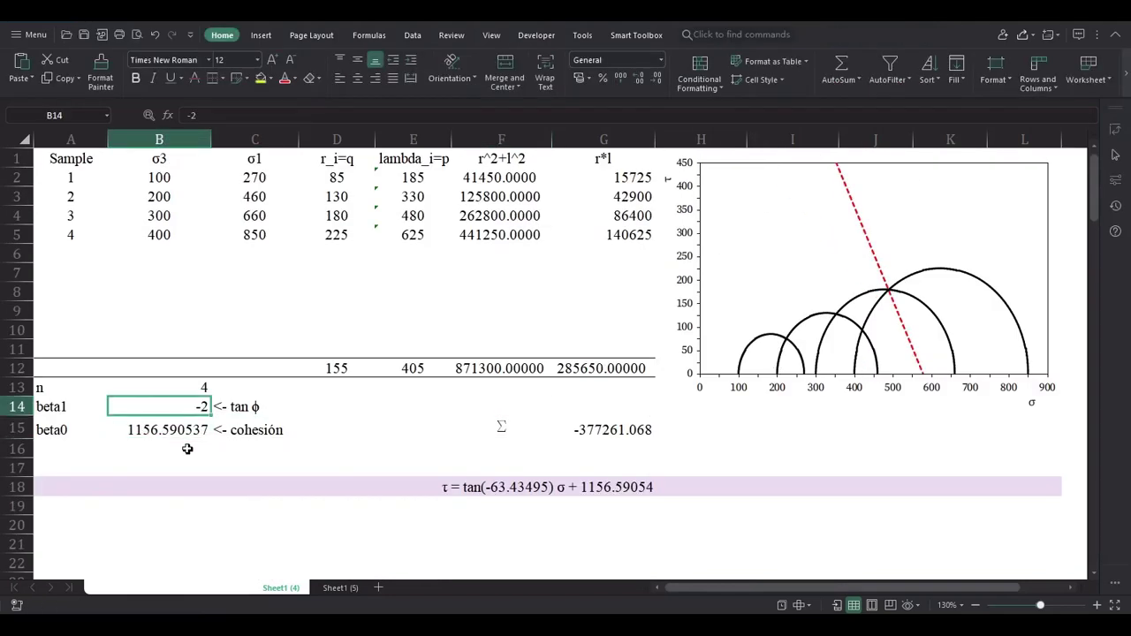
Enter 1 as the starting beta1 value in B14
type("1")
key("Return")
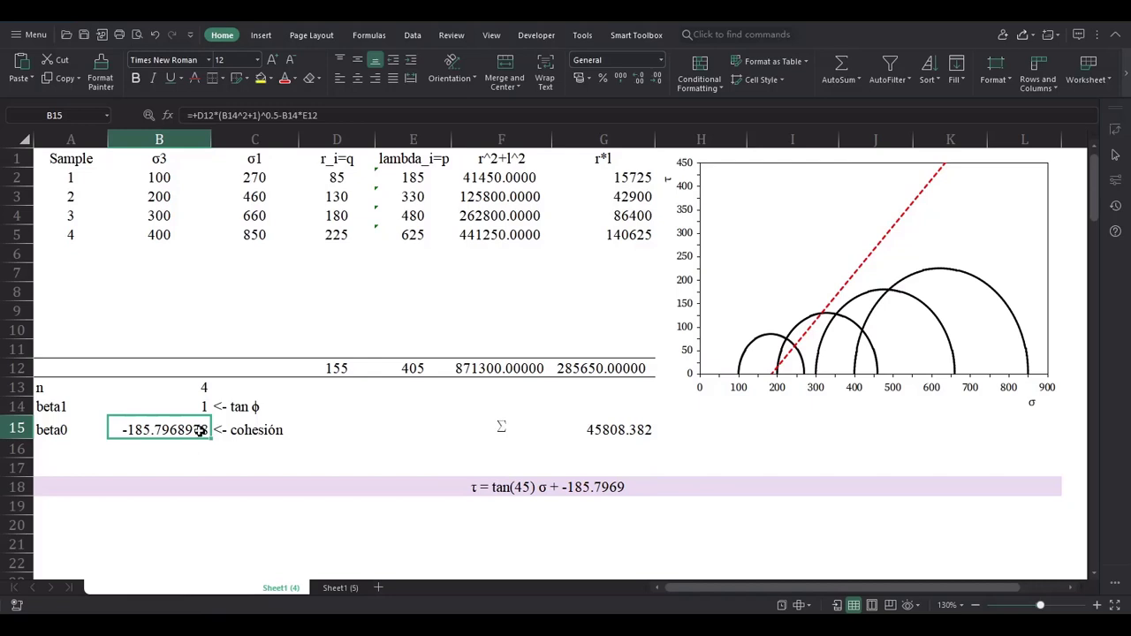
left_click(189, 406)
Open Goal Seek and choose the zero-equation cell G15 as the set cell, with a target value of 0
left_click(413, 35)
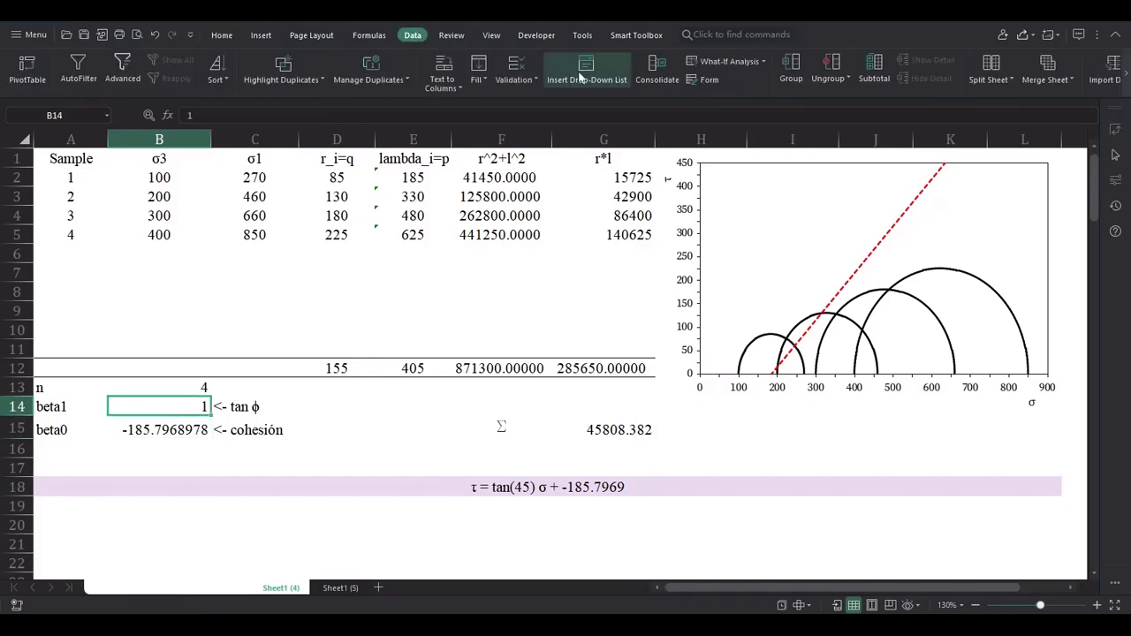
left_click(729, 61)
left_click(720, 103)
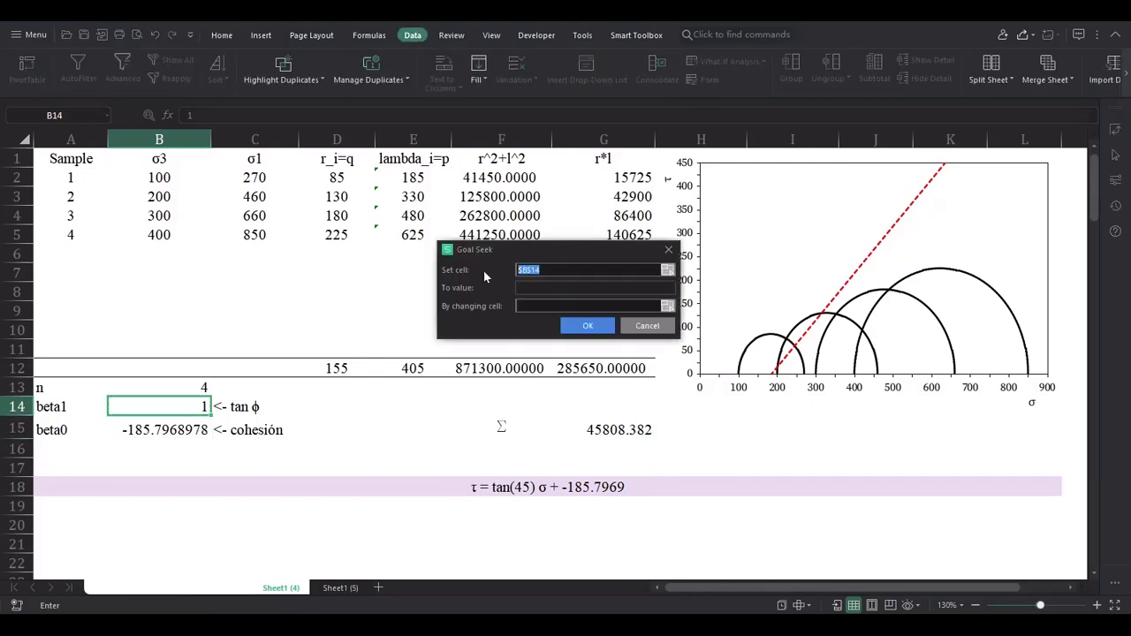
left_click(667, 270)
left_click(605, 430)
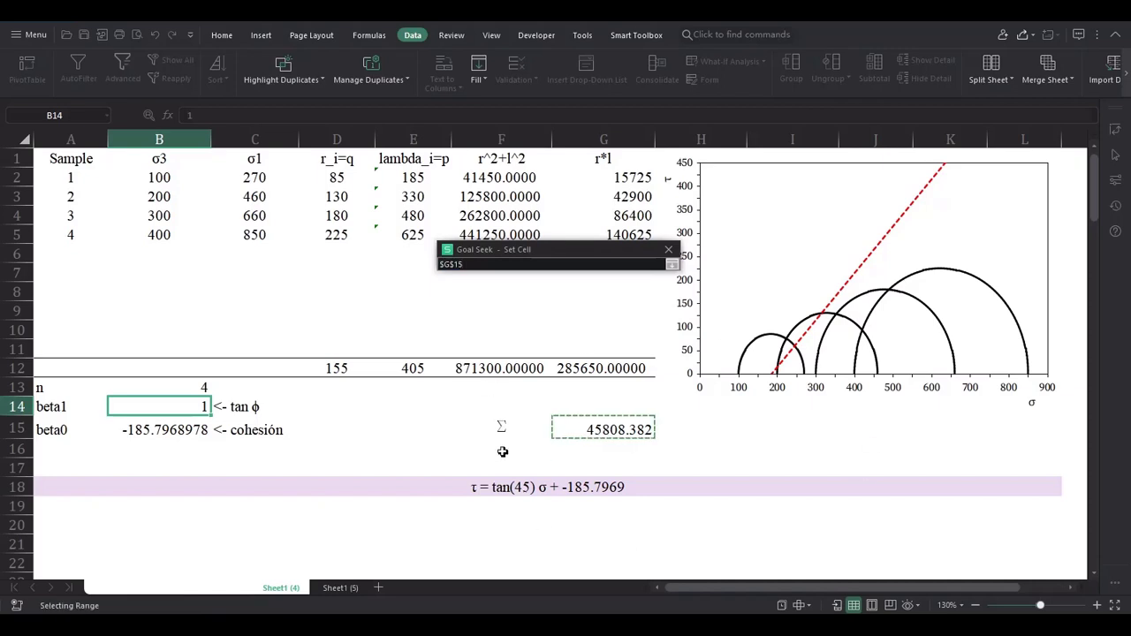
scroll(342, 411, "down", 2)
scroll(309, 410, "up", 2)
left_click(671, 264)
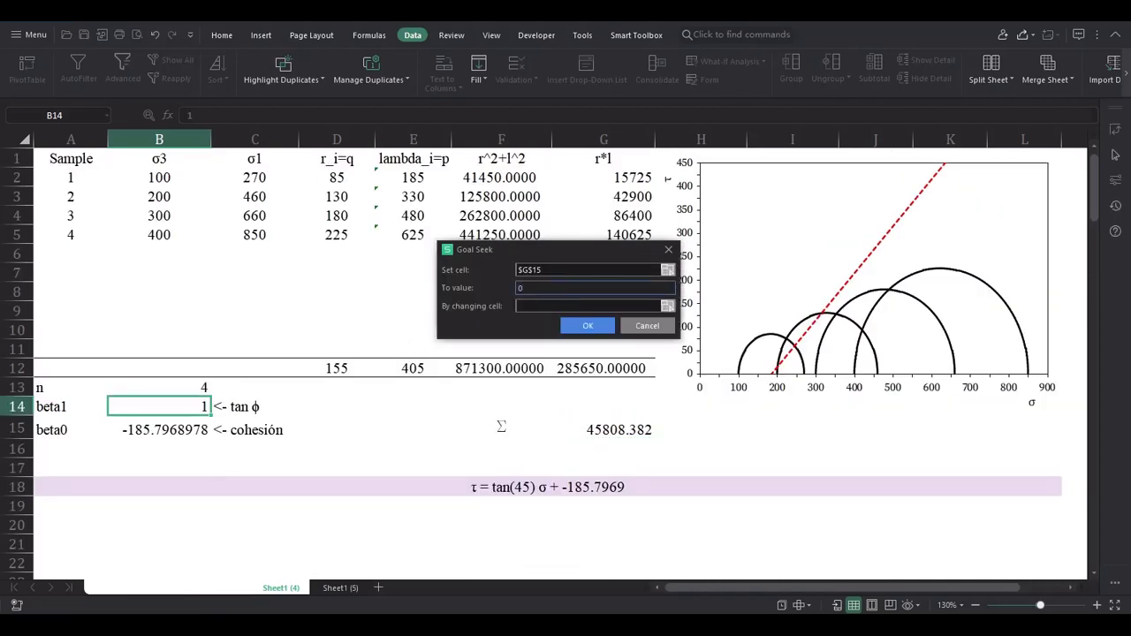
Choose the beta1 cell B14 as the changing cell and run Goal Seek
left_click(587, 306)
left_click(171, 405)
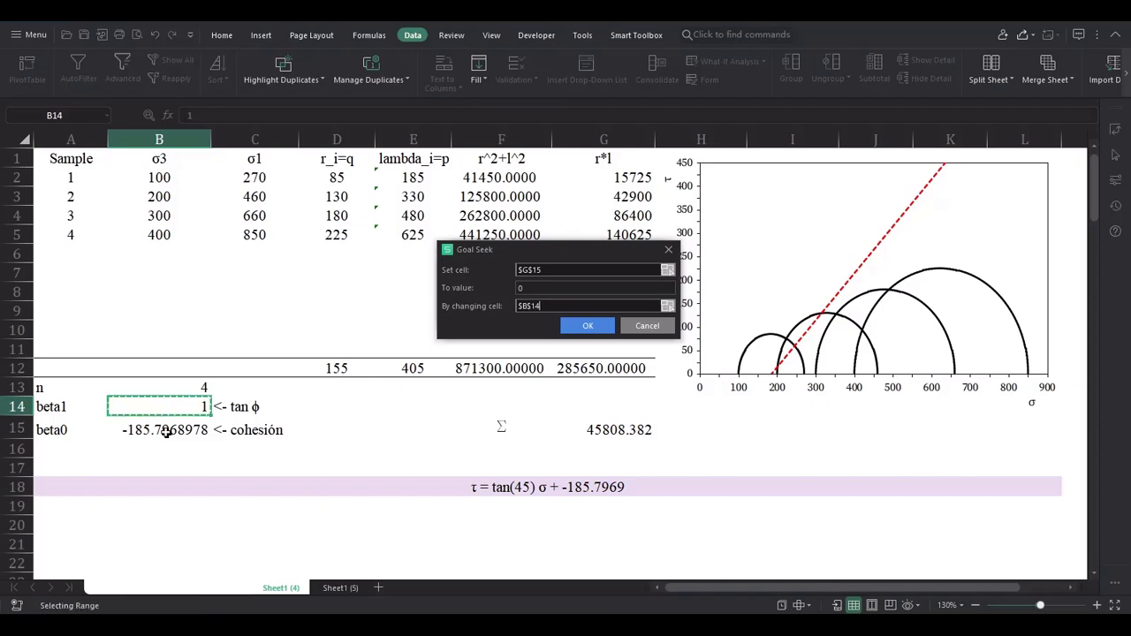
left_click(599, 325)
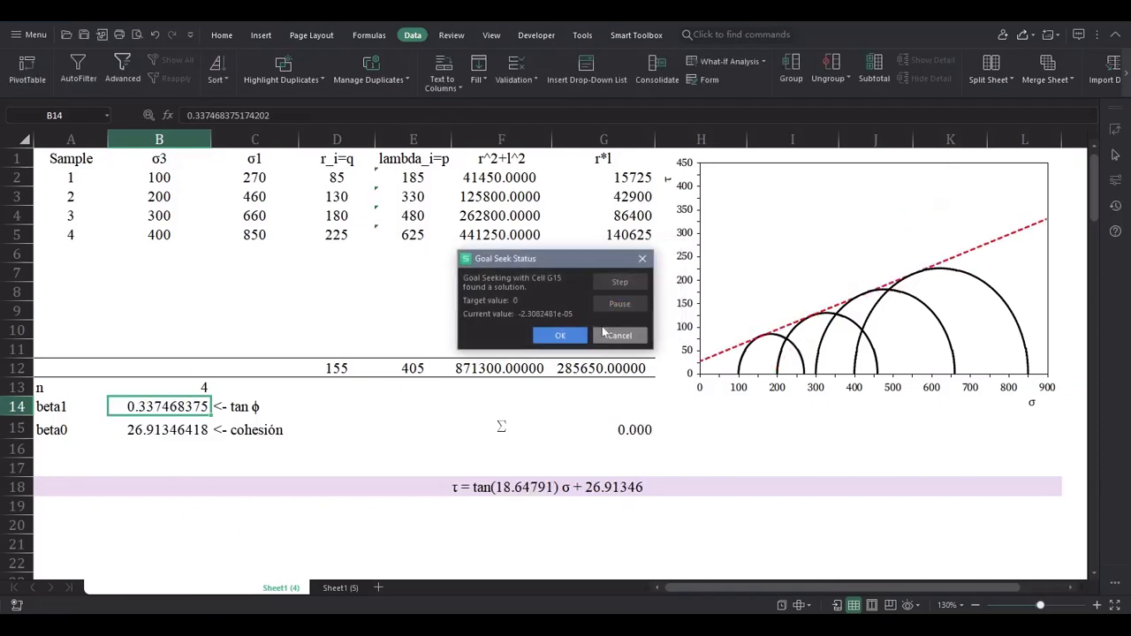
Accept the Goal Seek solution for beta1 and select the zero-equation cell G15 to check it
left_click(561, 336)
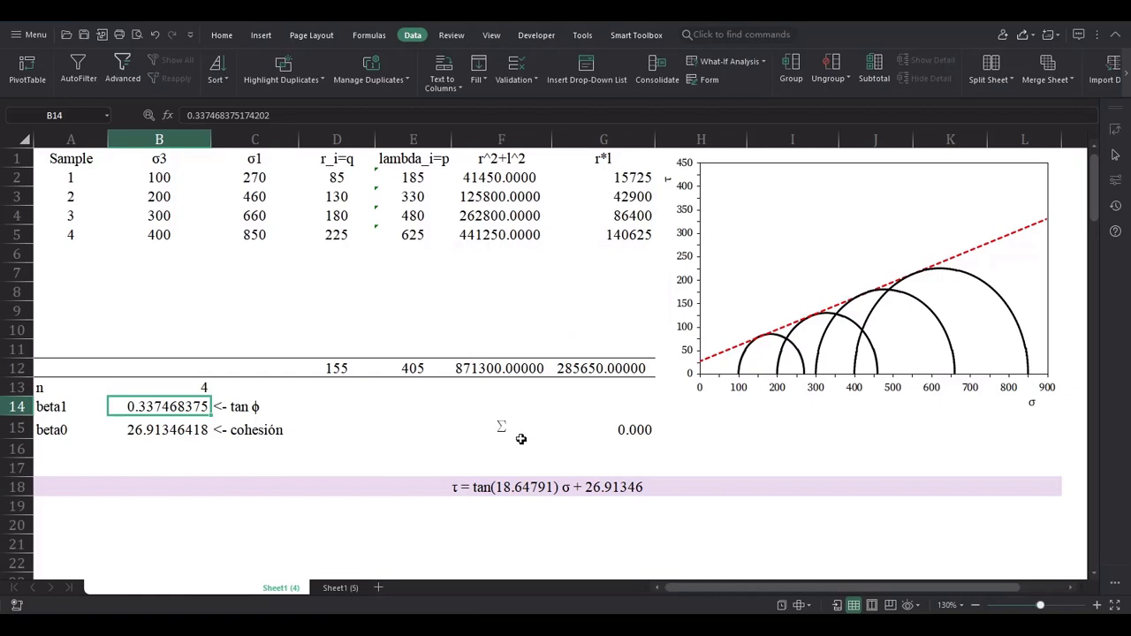
left_click(609, 428)
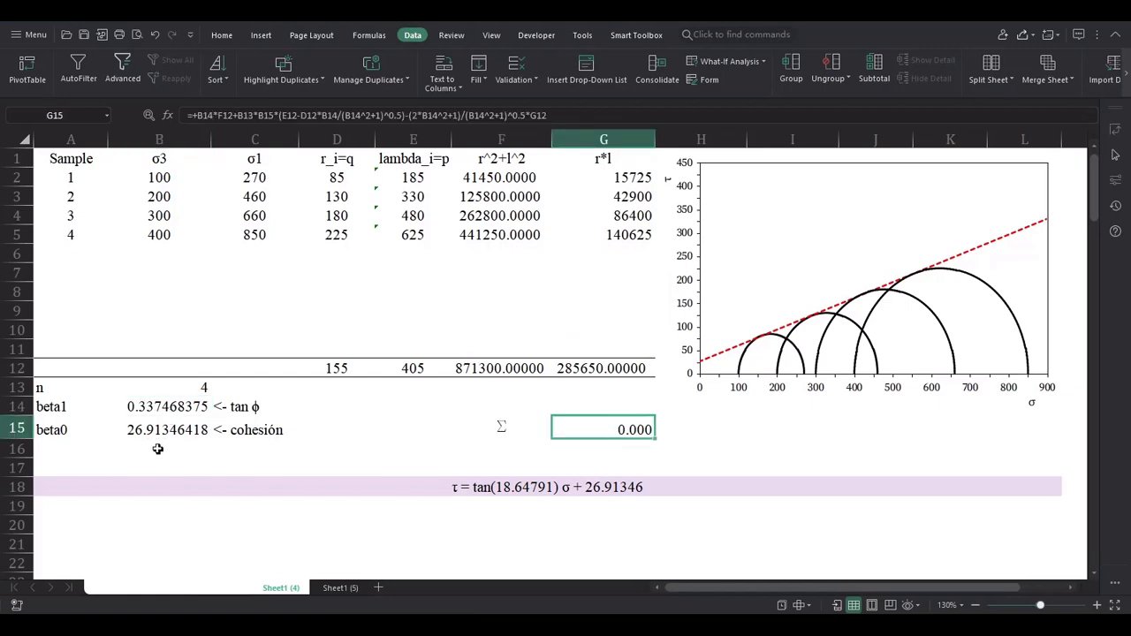
Examine the formula in A18 that builds the failure-line equation from beta1 in B14 and beta0 in B15
left_click(456, 487)
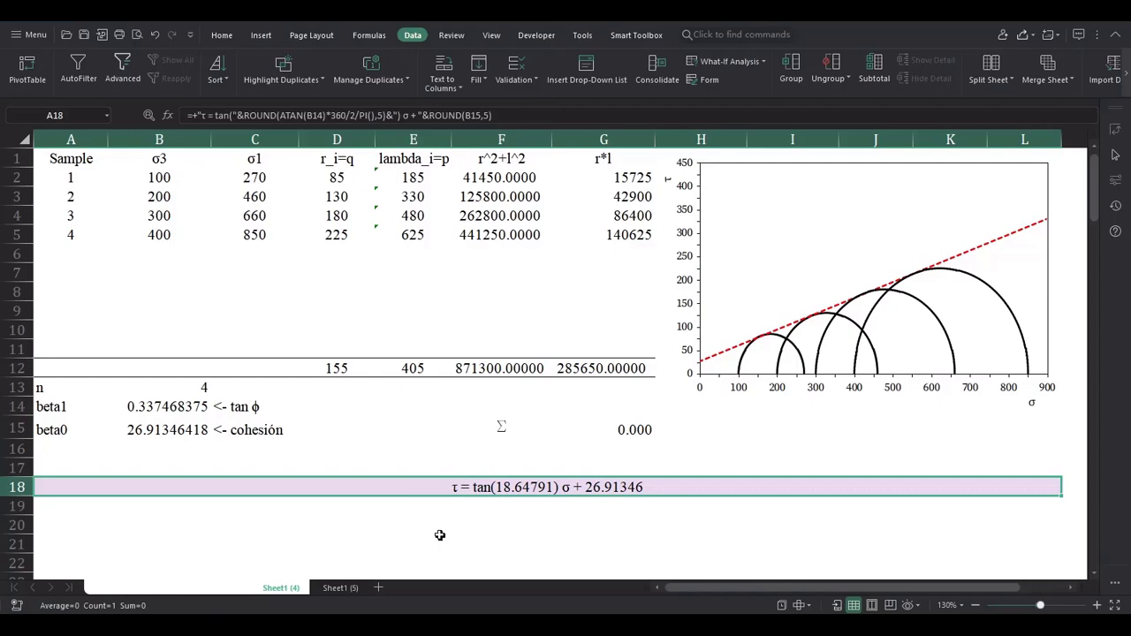
double_click(426, 487)
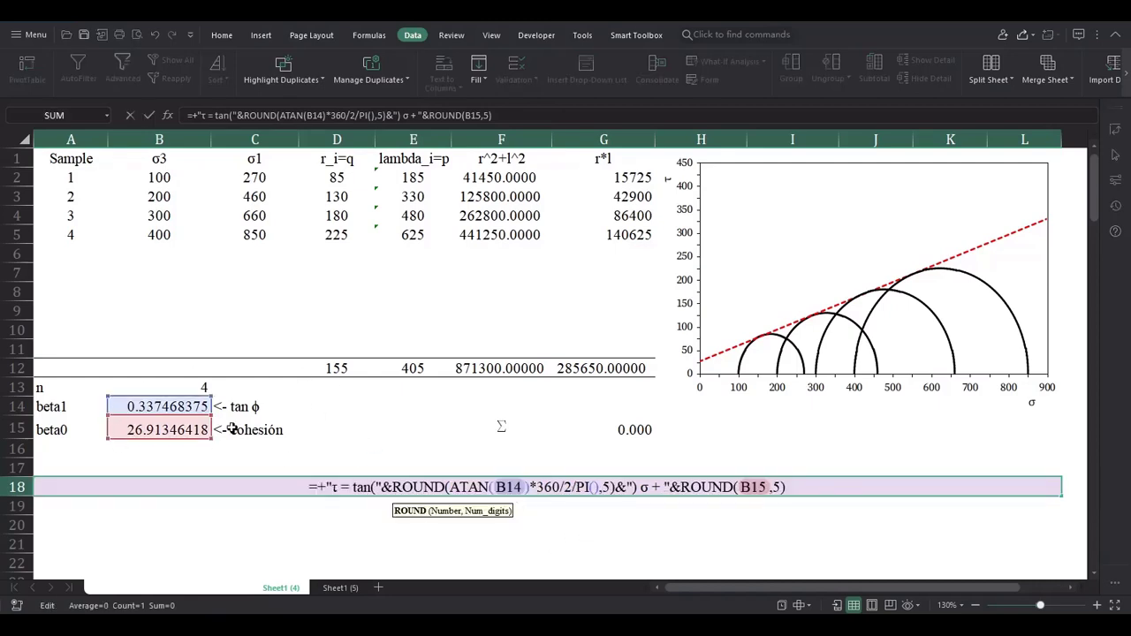
key("Escape")
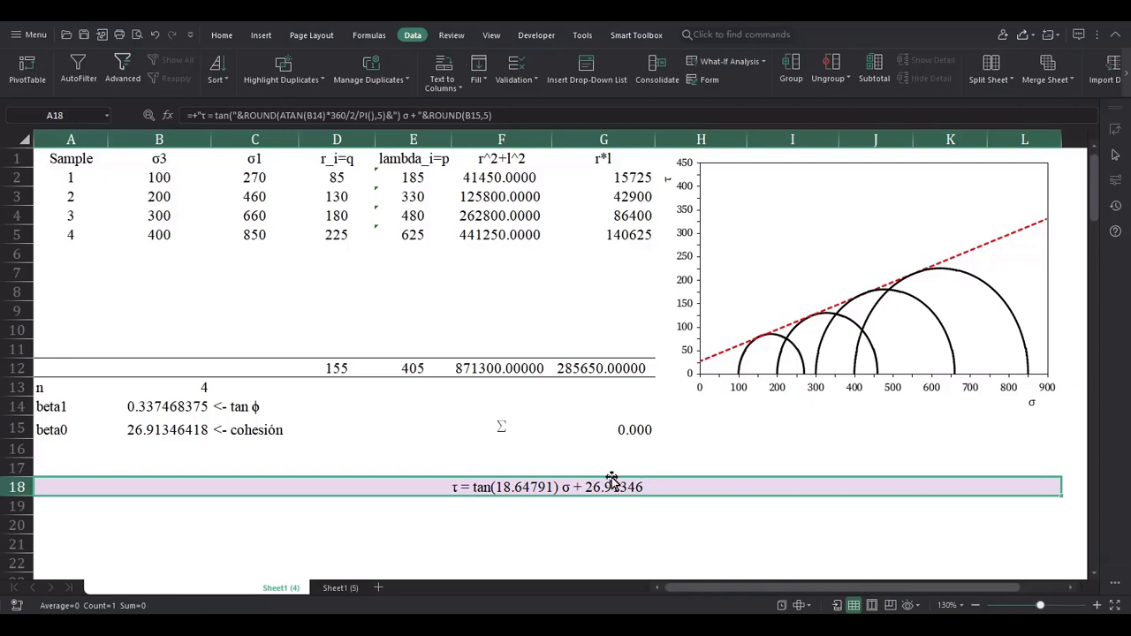
left_click(600, 522)
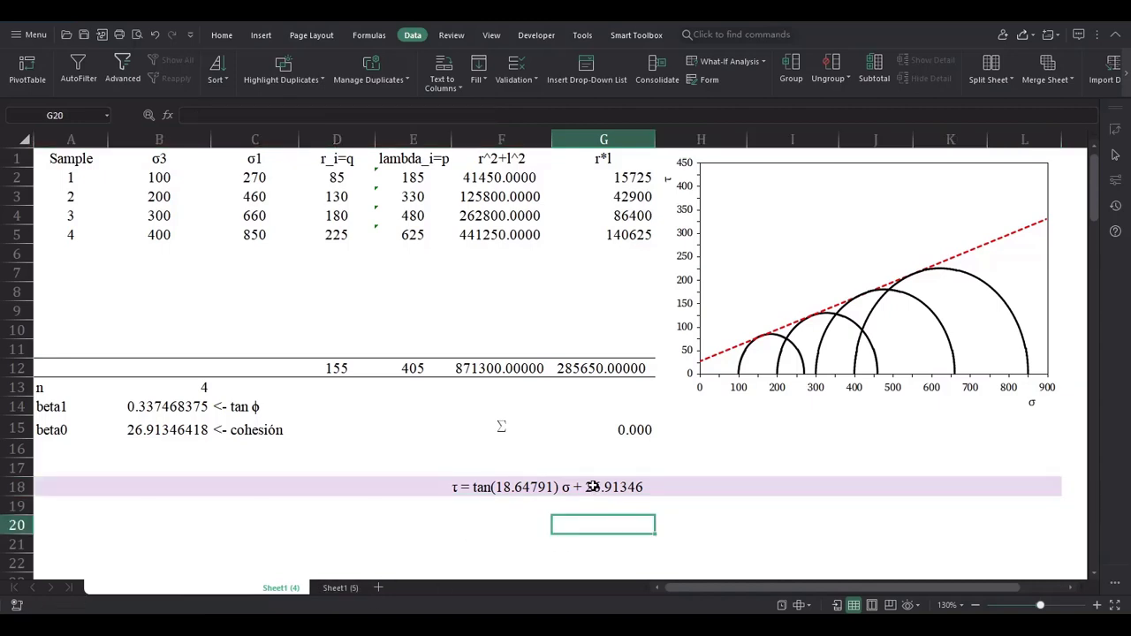
left_click(592, 493)
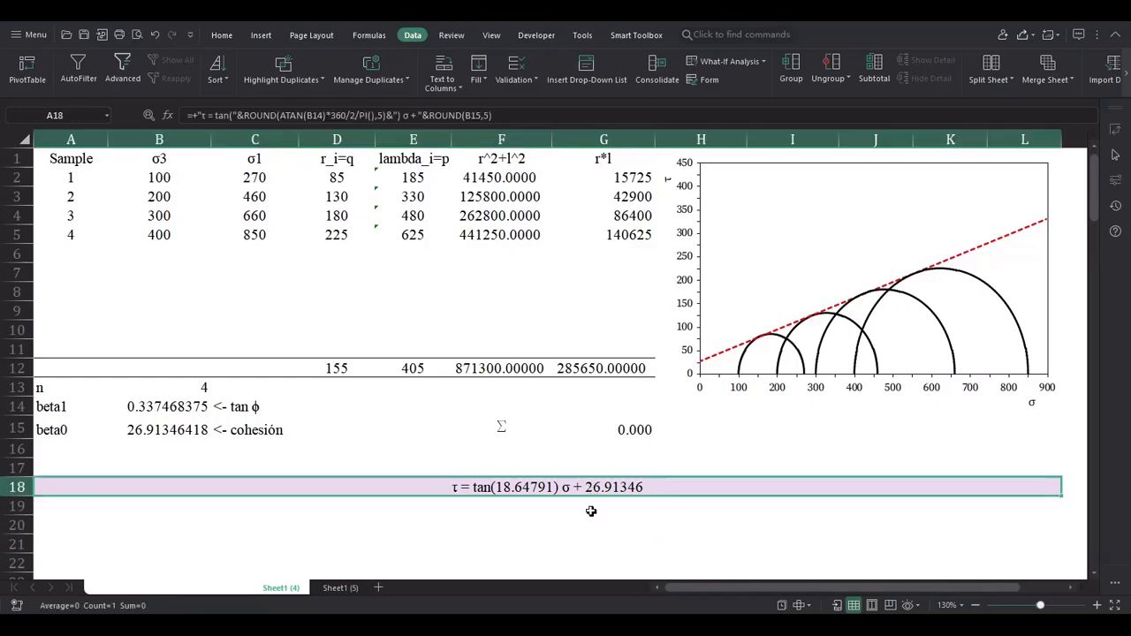
left_click(513, 519)
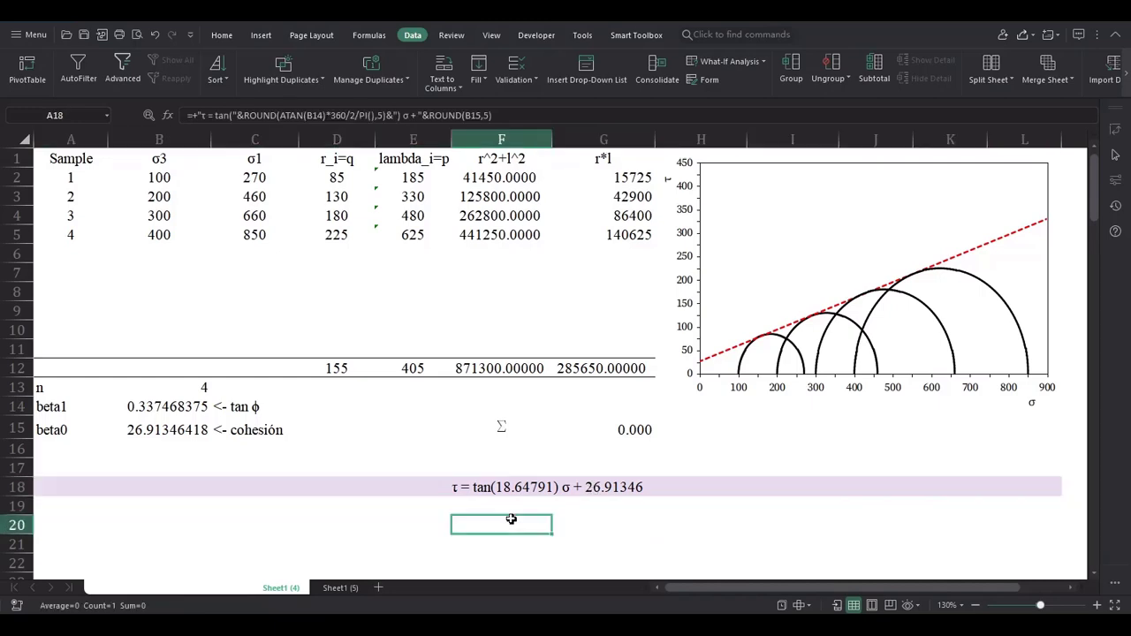
Switch to the Sheet1 (5) worksheet and look over the samples' stress data and derived columns
left_click(353, 587)
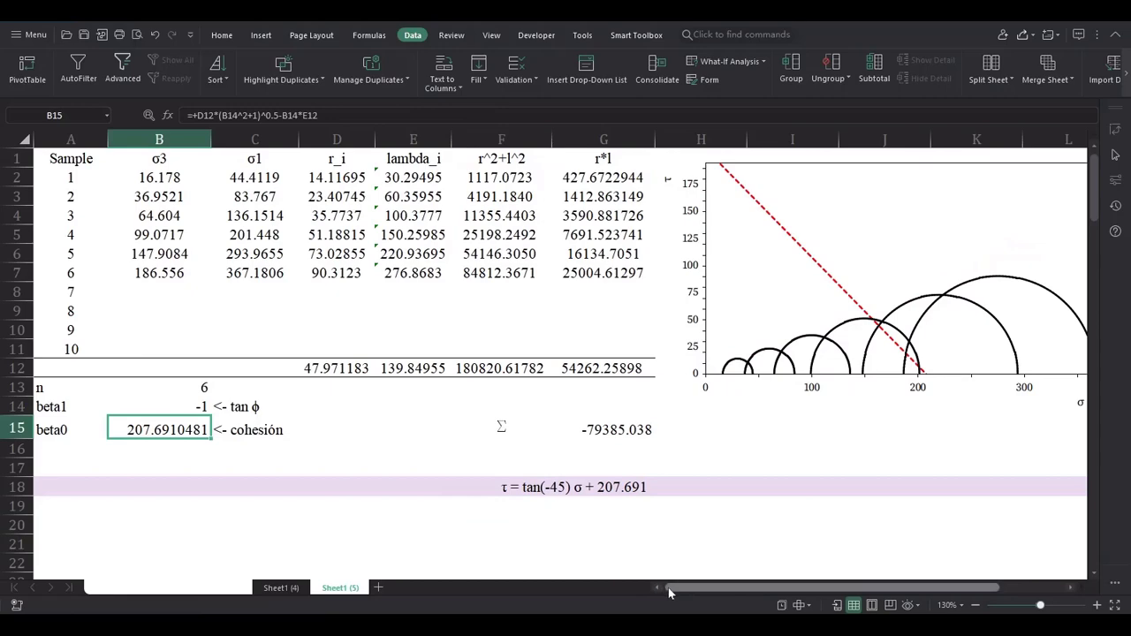
left_click_drag(669, 590, 737, 589)
left_click_drag(151, 182, 609, 251)
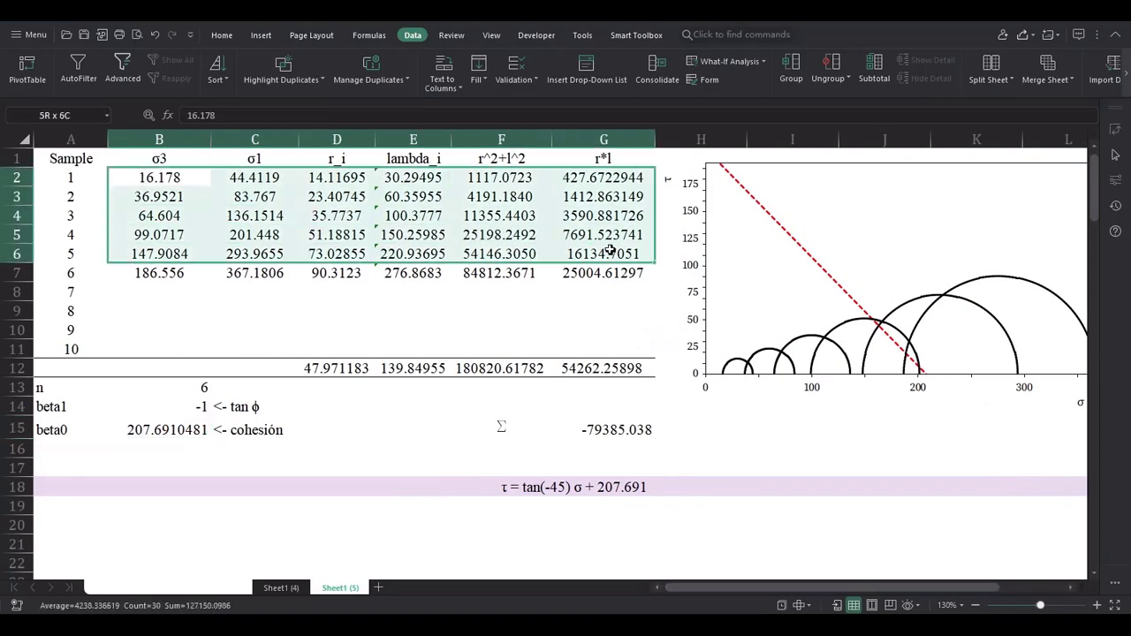
left_click(439, 180)
Inspect the row 2 sample formulas, the summary formulas in row 12 and the sample count formula in B13
double_click(336, 178)
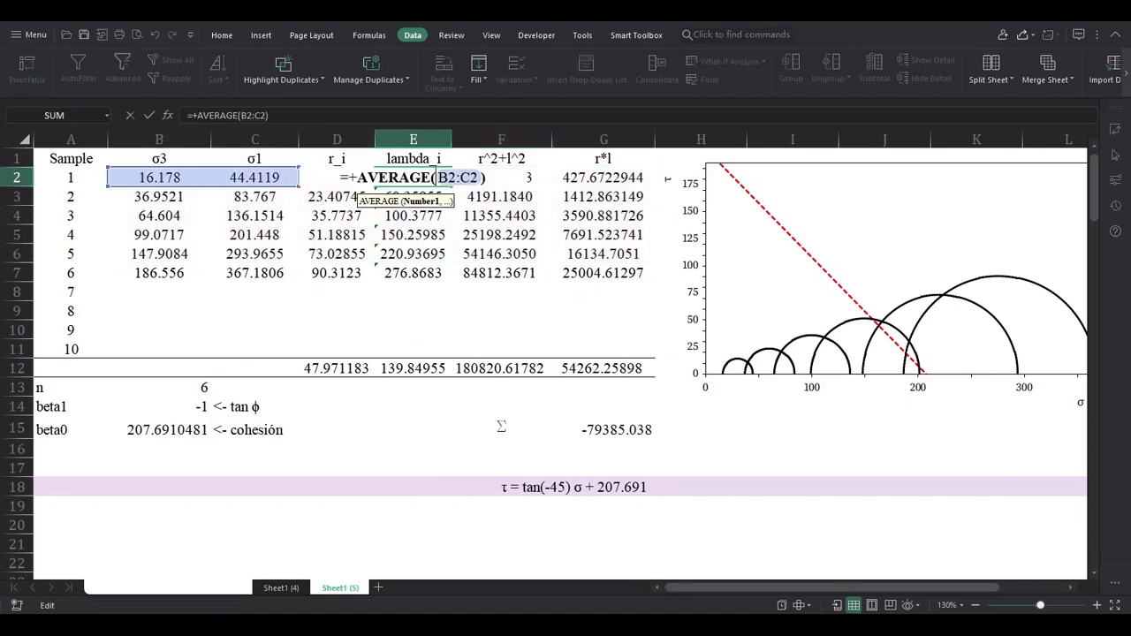
key("Escape")
double_click(500, 177)
key("Escape")
double_click(500, 367)
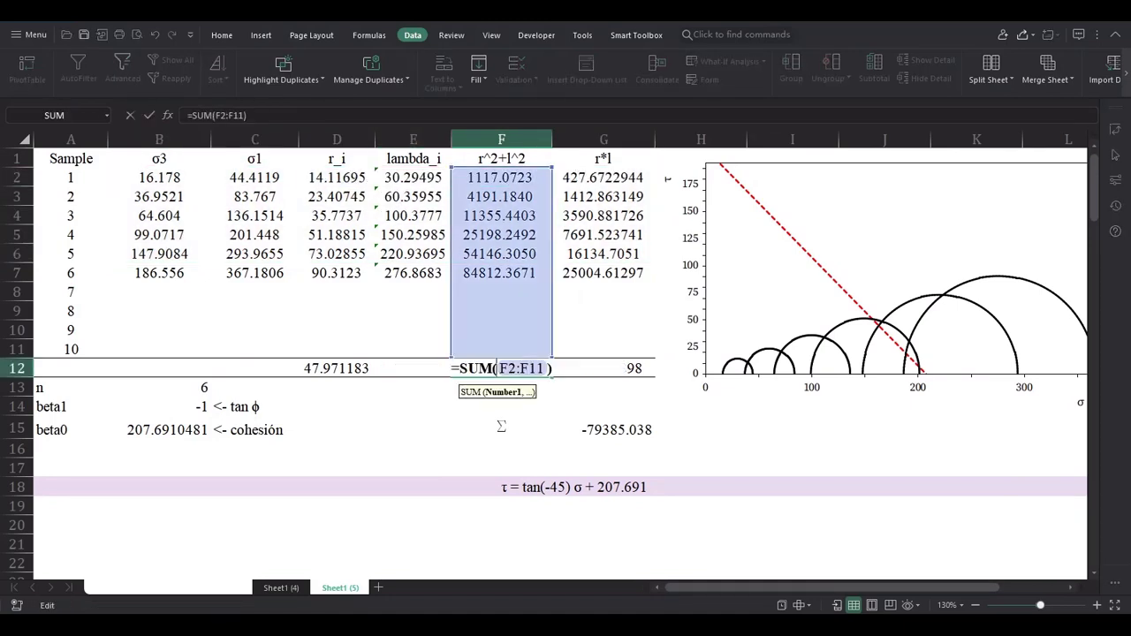
left_click(395, 369)
double_click(395, 370)
left_click(177, 394)
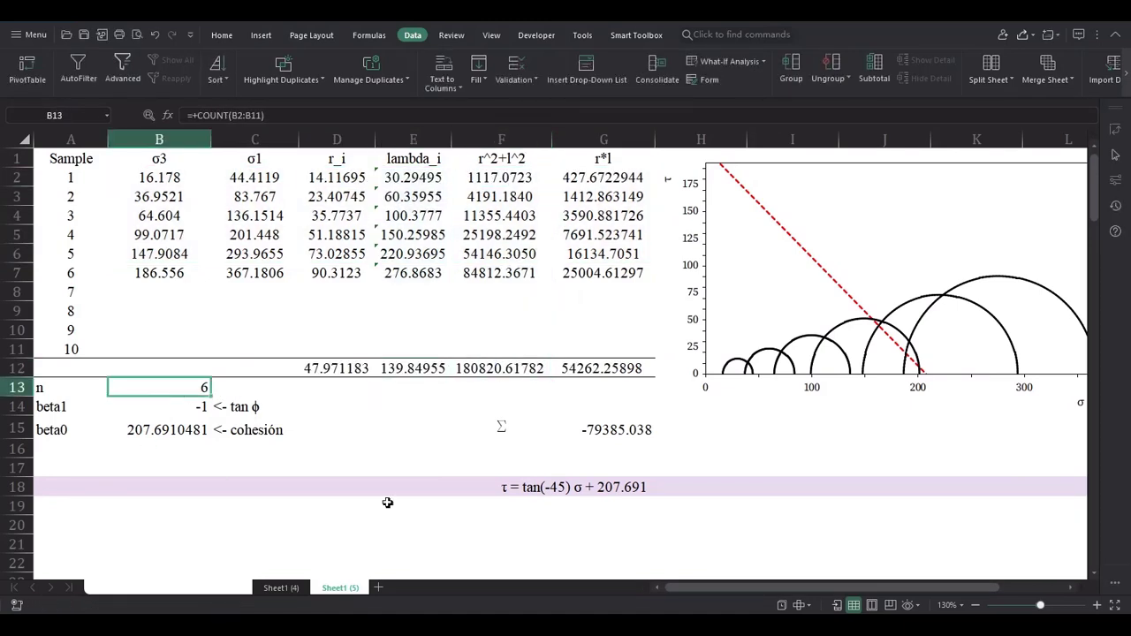
Inspect the formula in G15 and compare it with the regression equation shown below the table
double_click(570, 428)
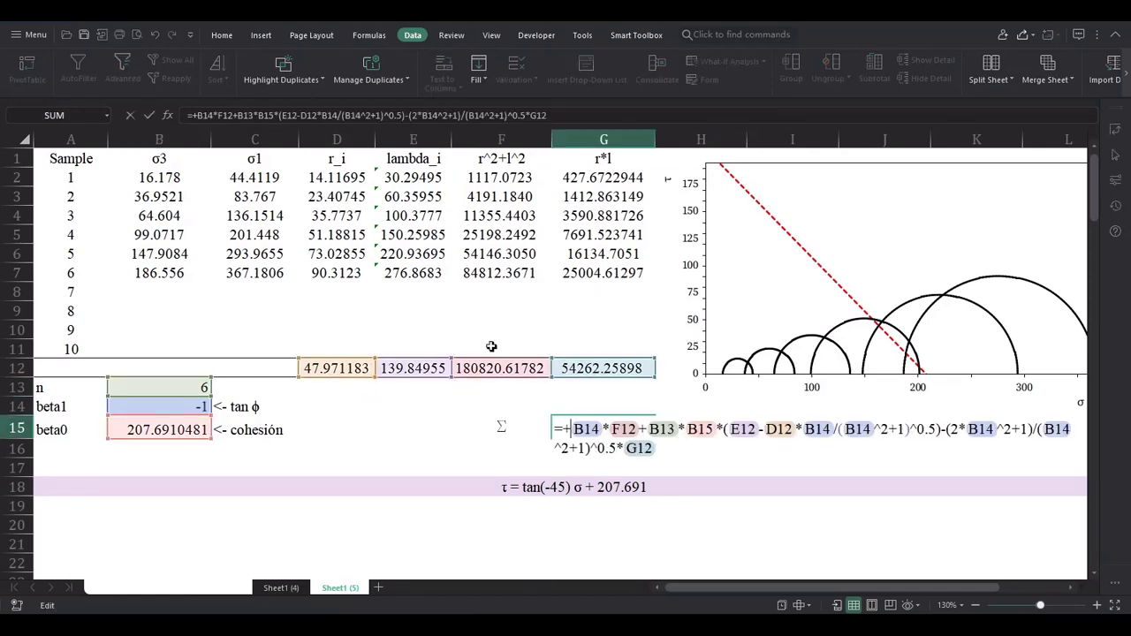
key("Escape")
scroll(339, 460, "down", 3)
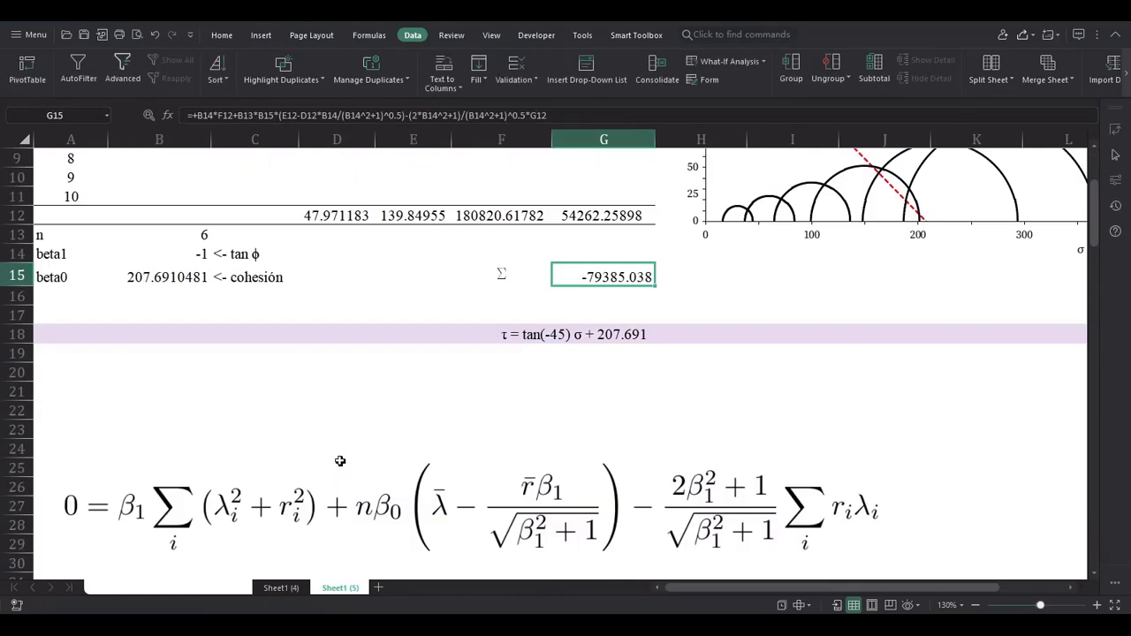
scroll(339, 460, "up", 3)
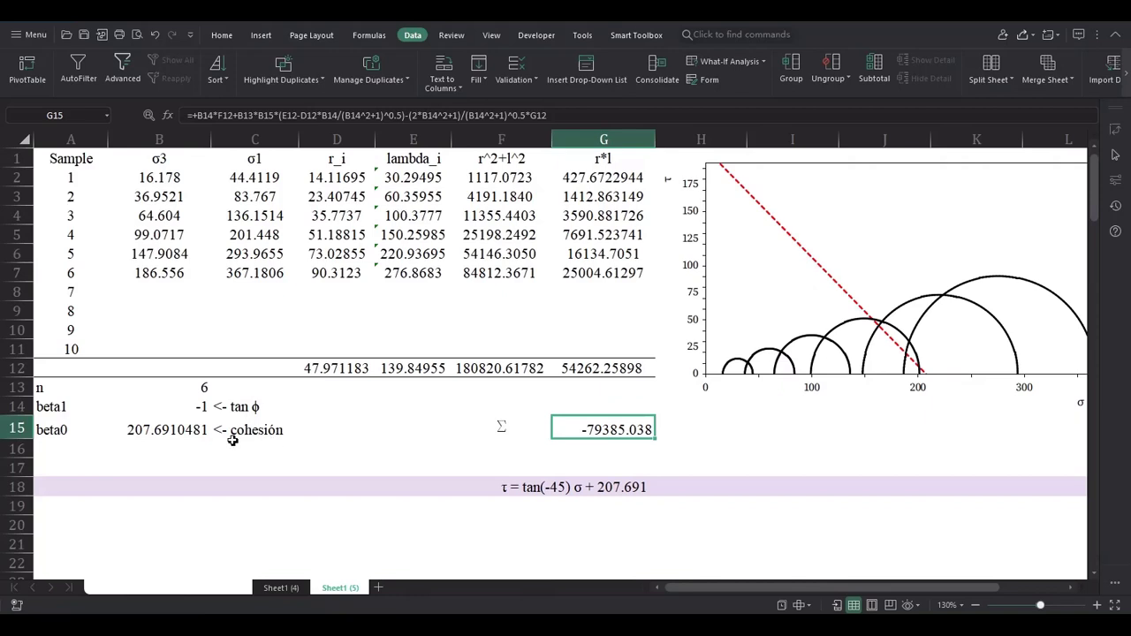
Open Goal Seek on Sheet1 (5) with the zero-equation cell G15 as the set cell and a target value of 0
left_click(445, 465)
left_click(603, 422)
left_click(725, 61)
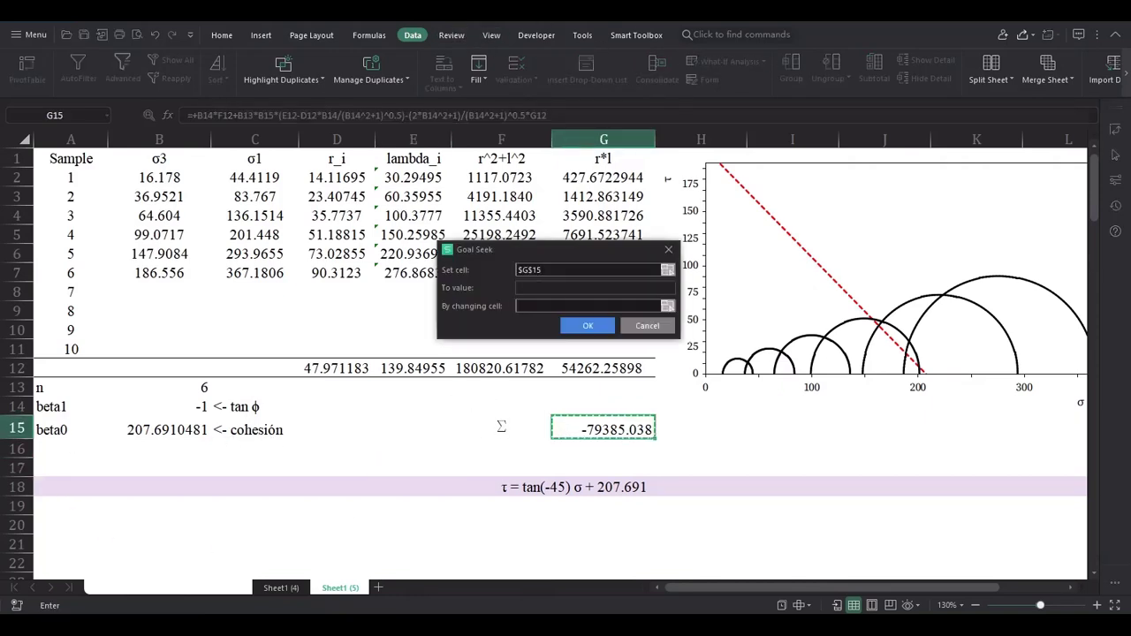
left_click(667, 269)
left_click(572, 432)
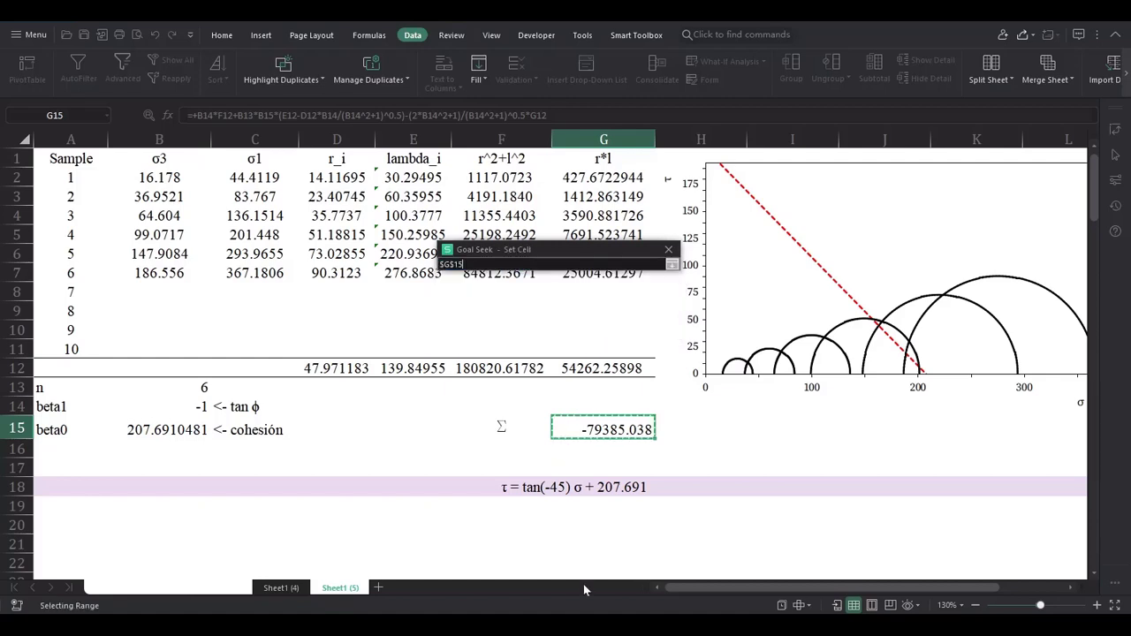
left_click(674, 267)
left_click(548, 288)
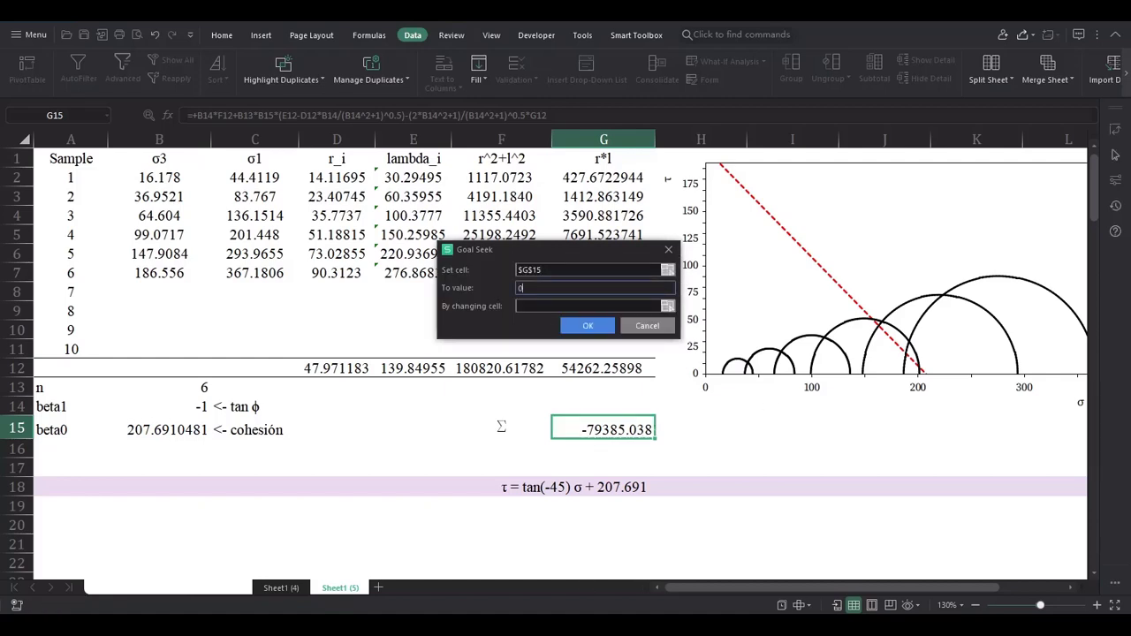
Solve by changing the beta1 cell B14, accept the Goal Seek solution, and select the failure-line equation in A18 to check it
left_click(545, 307)
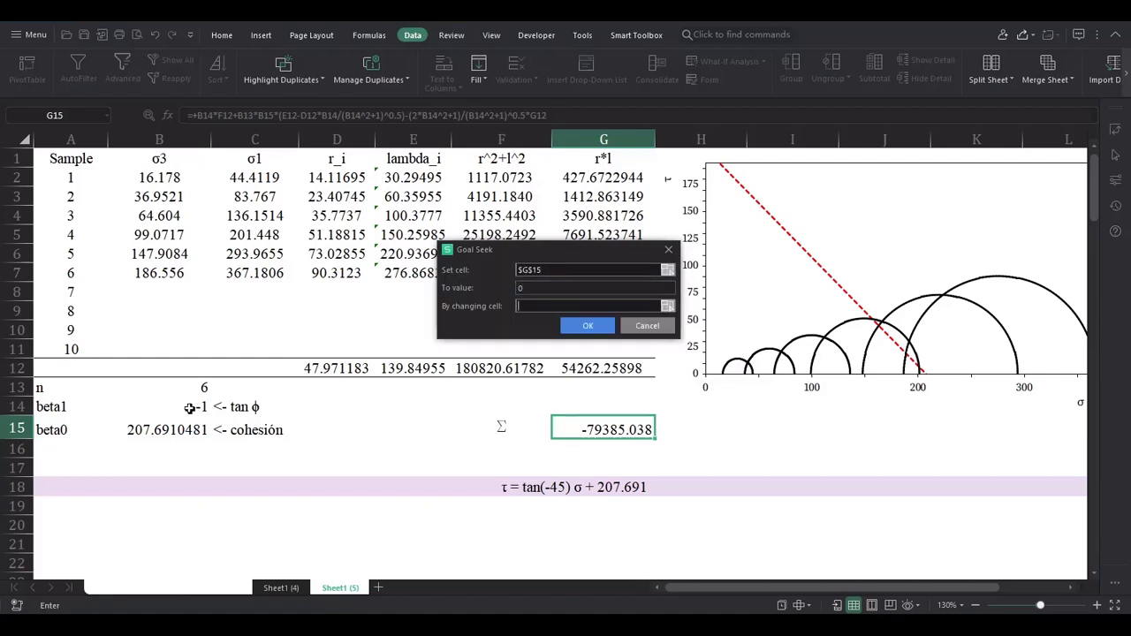
left_click(196, 411)
left_click(597, 326)
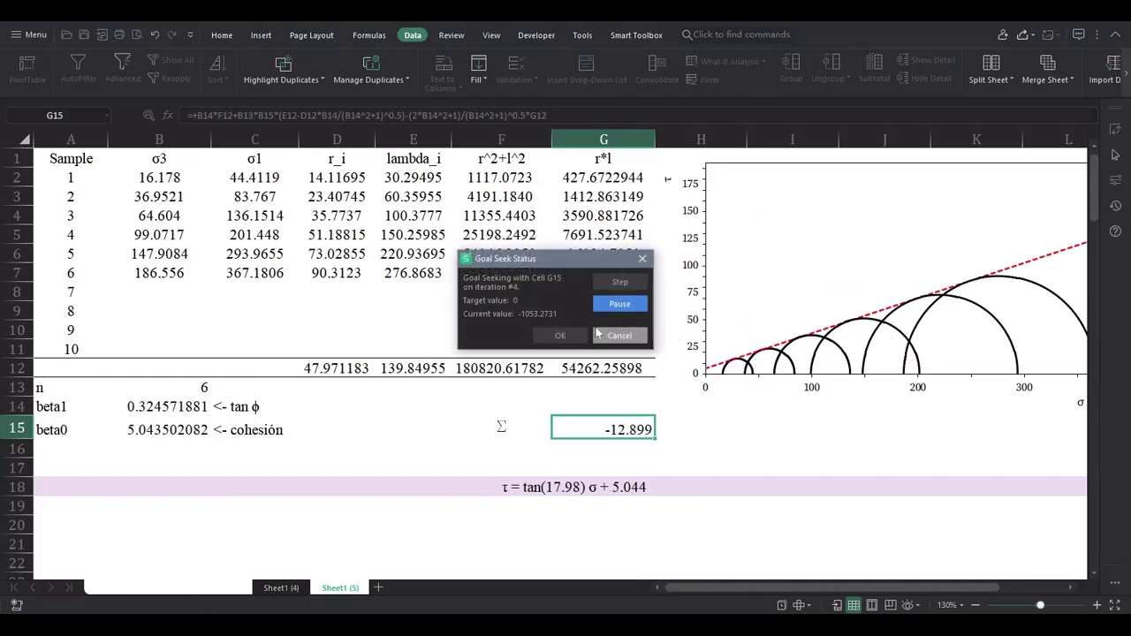
left_click(568, 333)
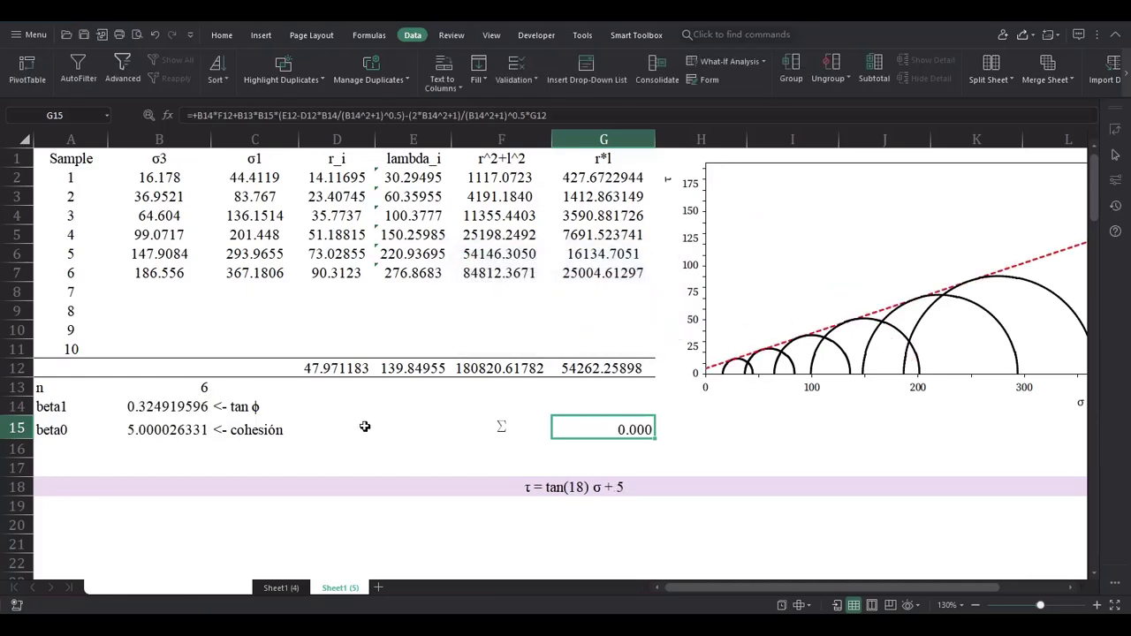
mouse_move(723, 581)
left_mouse_down()
mouse_move(760, 581)
mouse_move(722, 582)
left_mouse_up()
left_click(565, 487)
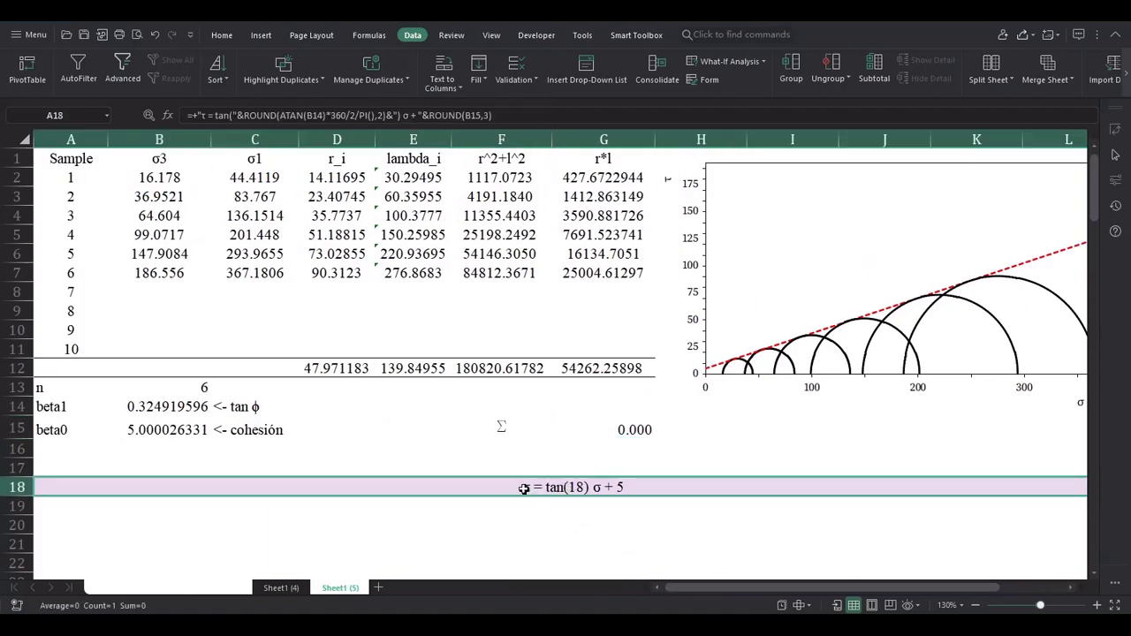